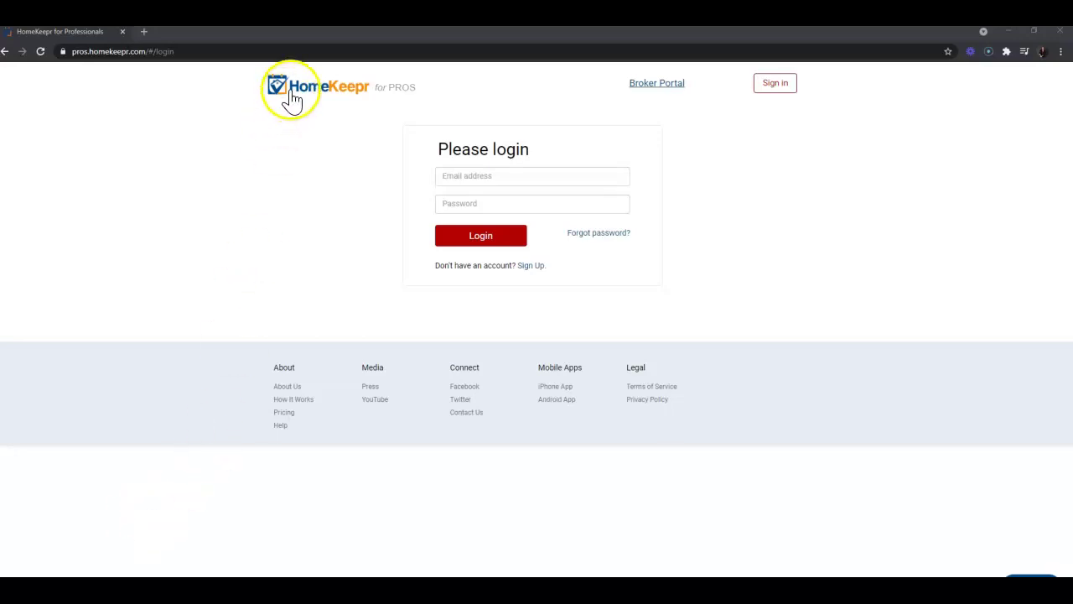
Reload the pros.homekeepr.com login page in Chrome.
left_click(305, 51)
type("pros.")
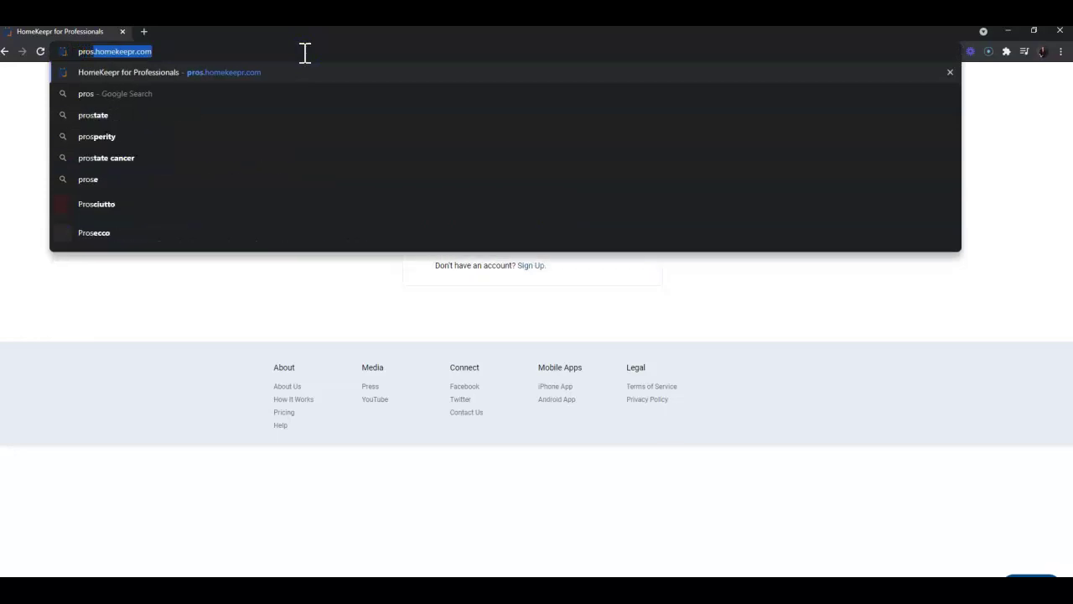
type("homeke")
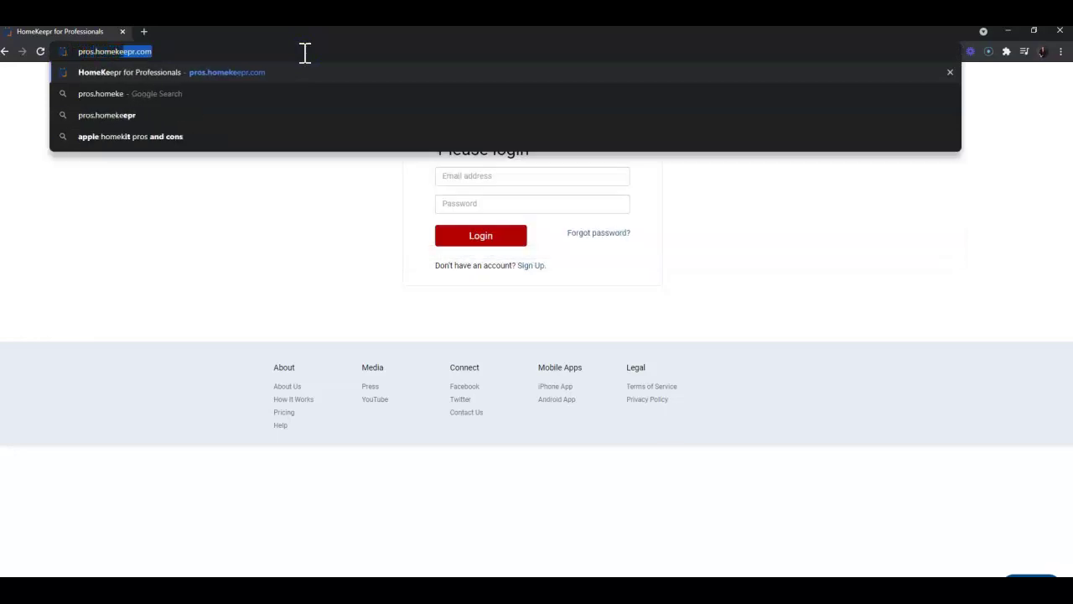
type("epr.com")
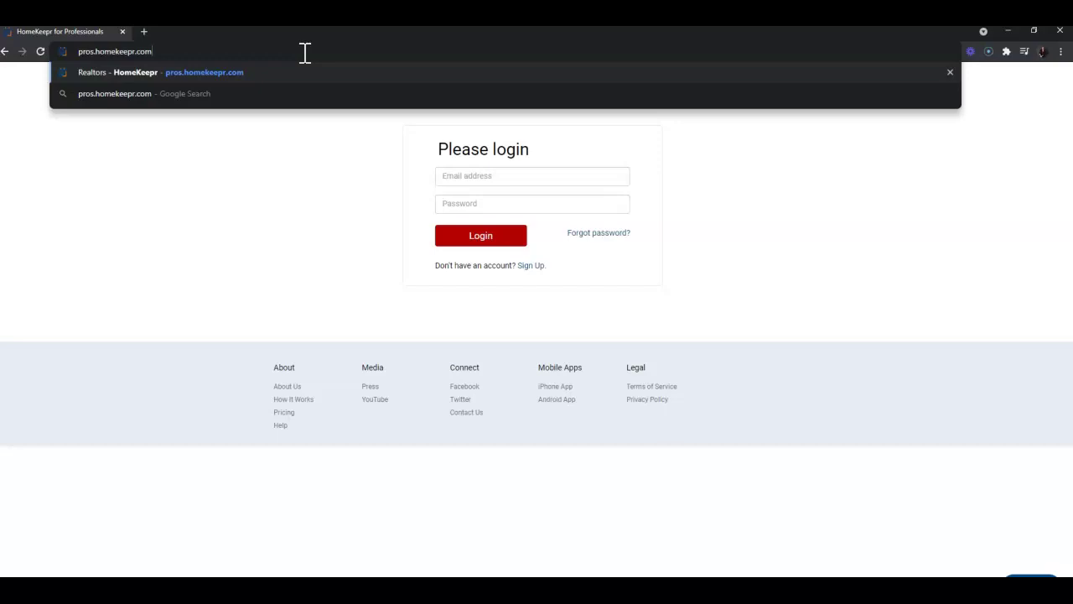
key("Return")
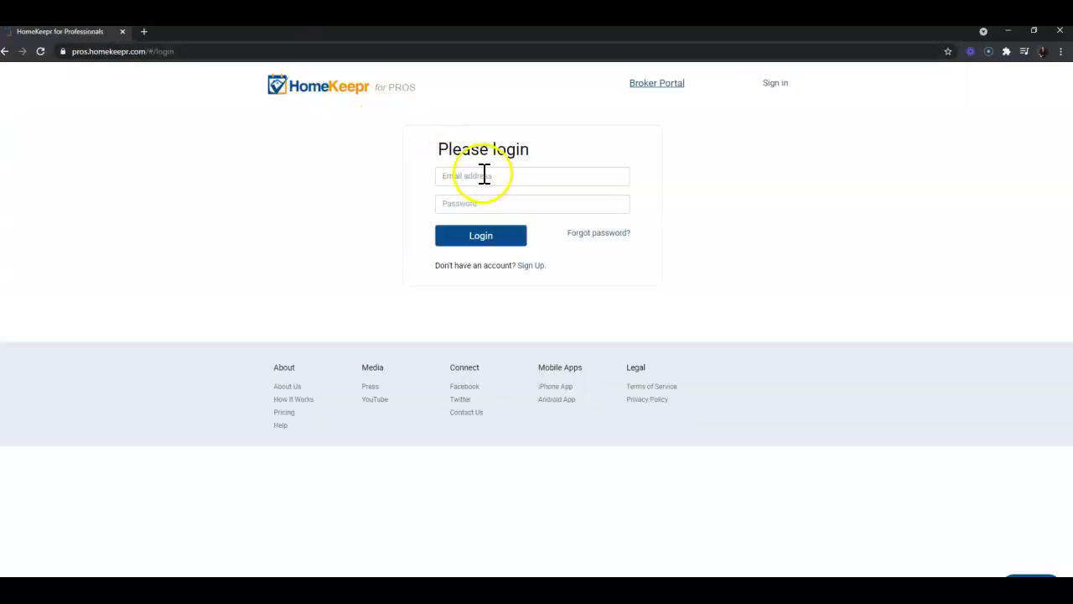
Log in with the account e-mail address and password to reach My Dashboard.
left_click(494, 175)
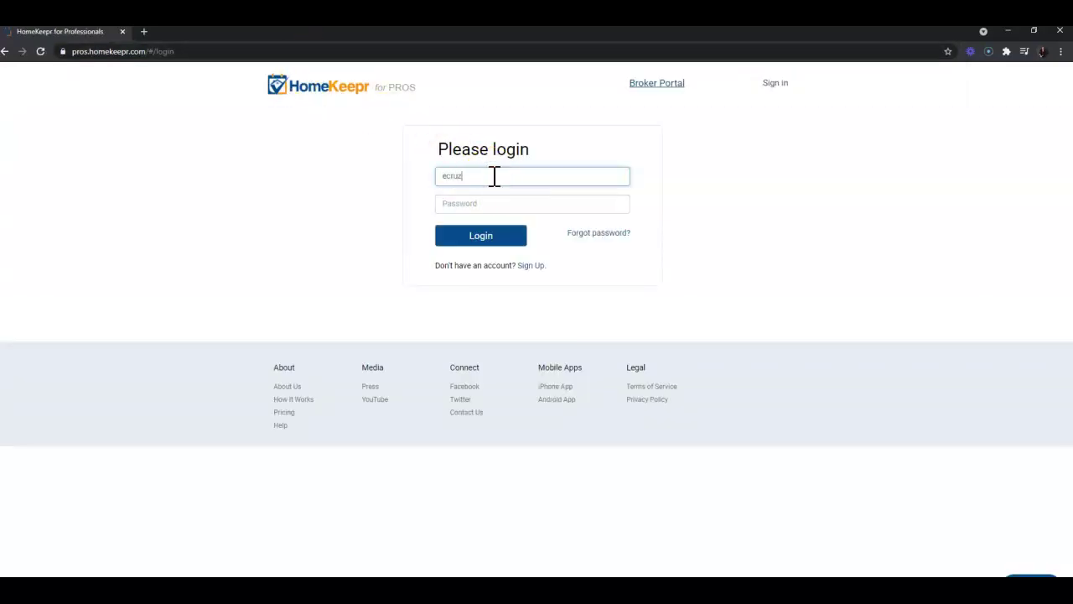
key("Tab")
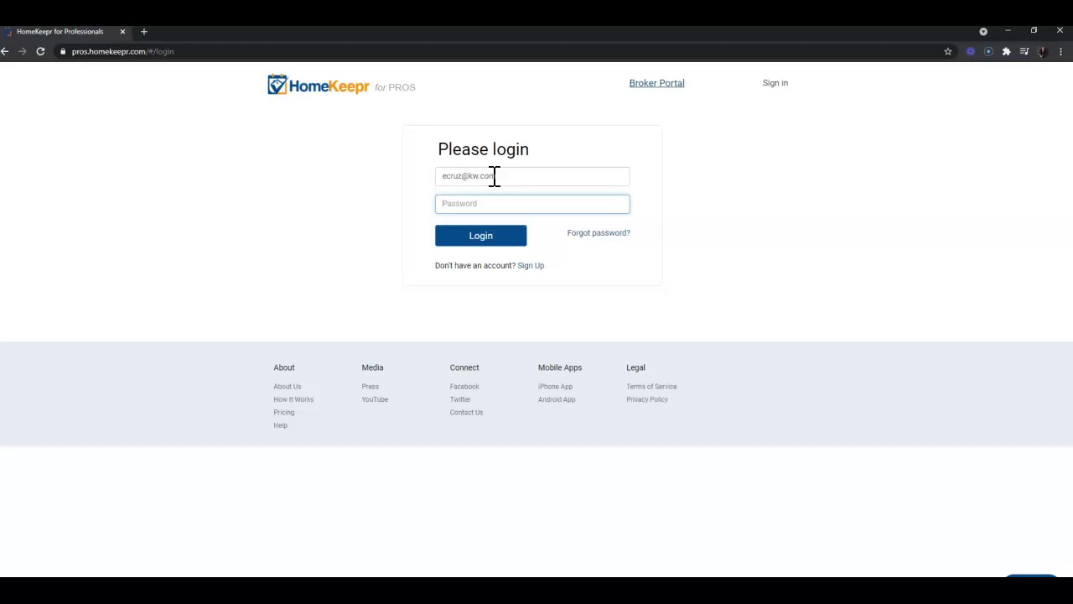
type("••••••••••")
key("Return")
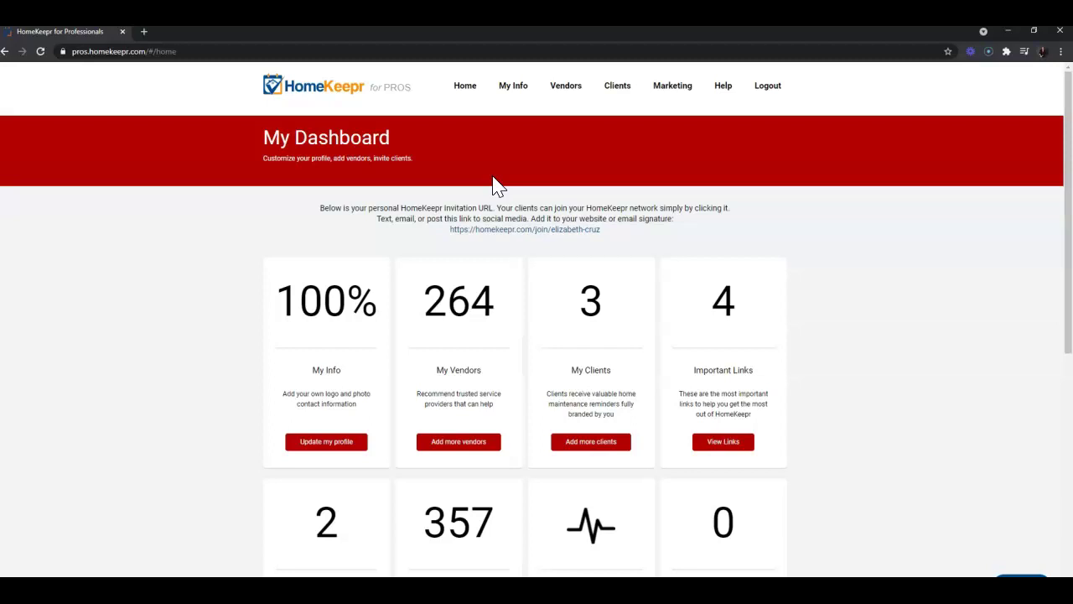
scroll(495, 184, "down", 2)
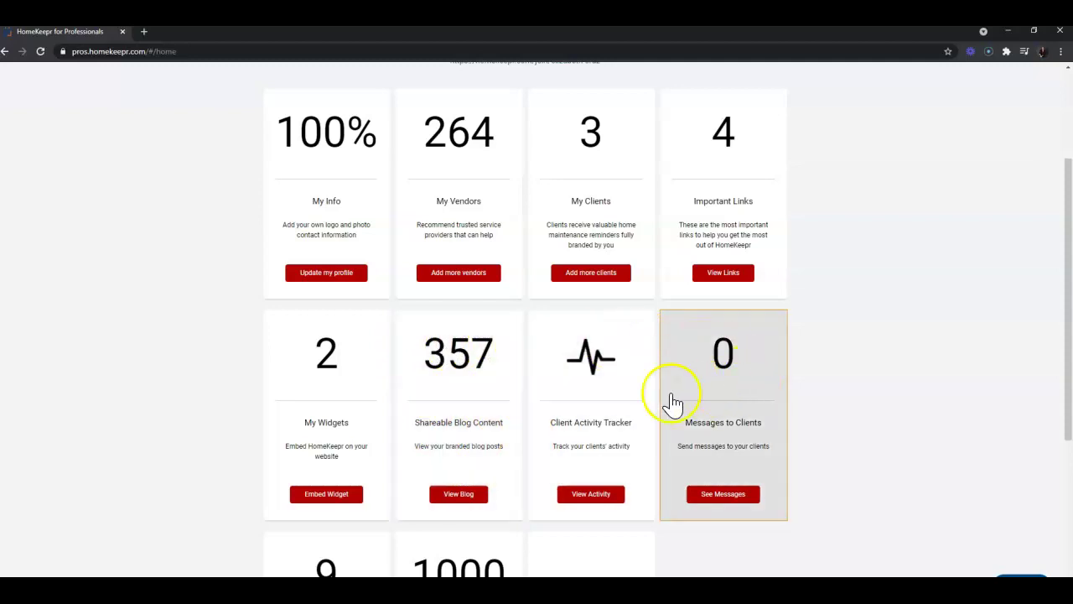
scroll(493, 530, "up", 2)
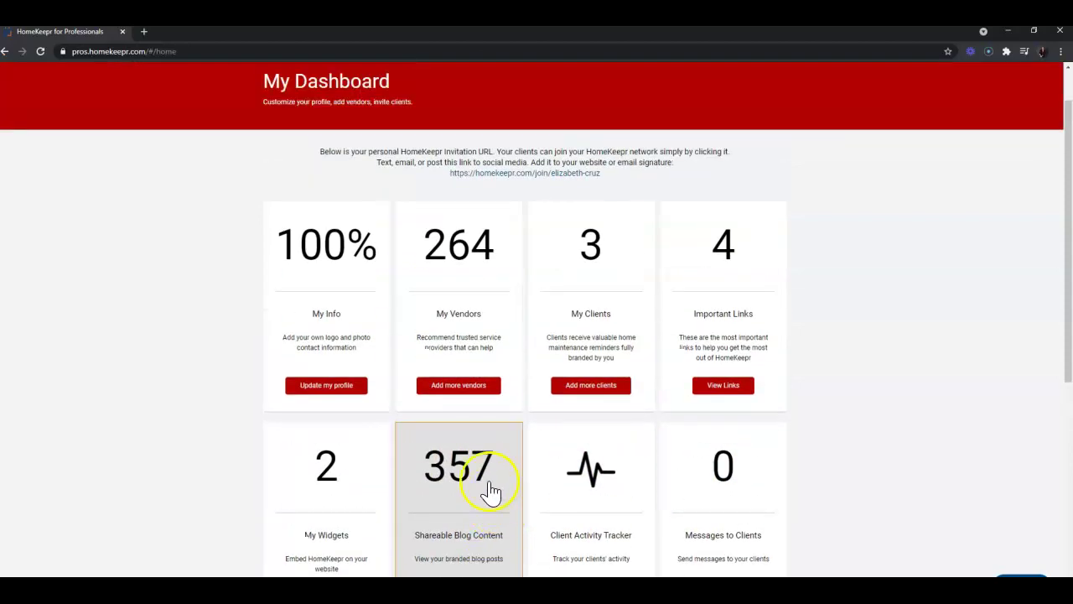
scroll(480, 453, "up", 1)
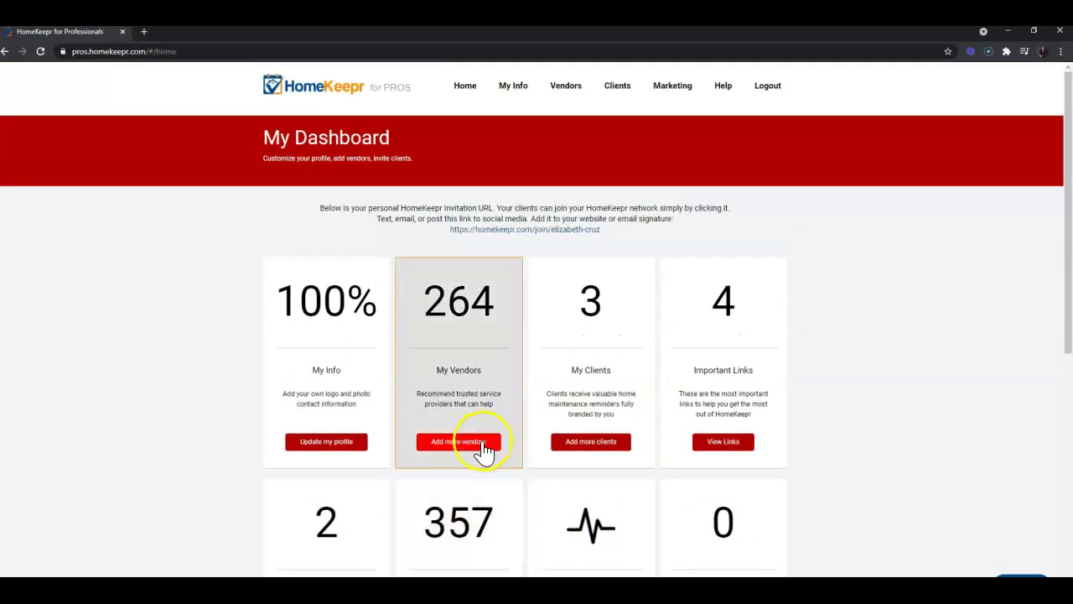
left_click(483, 451)
Go to My Vendors and scroll through the vendor table.
left_click(578, 99)
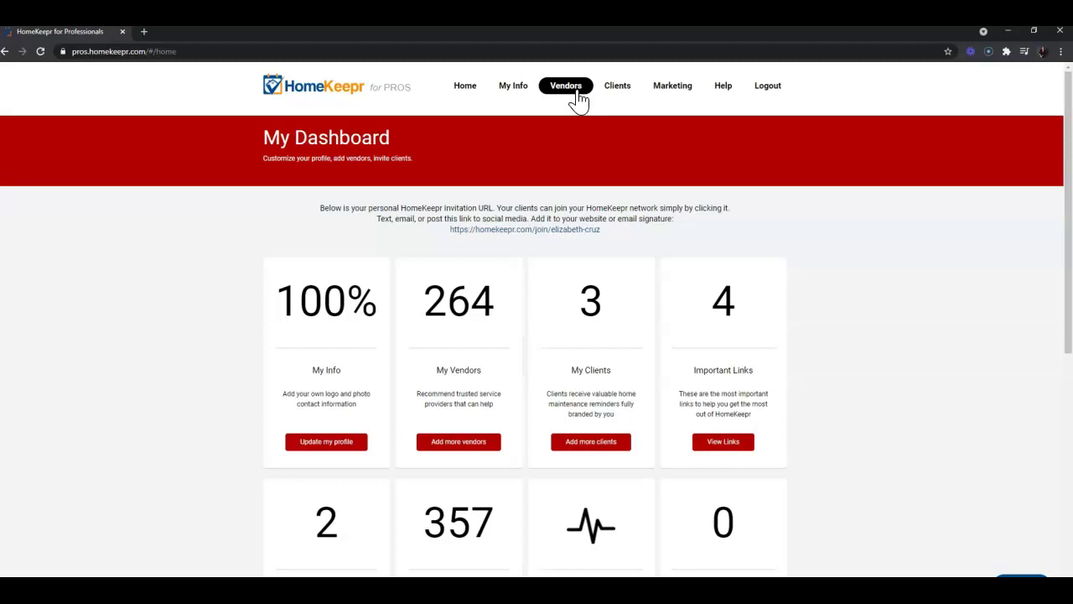
left_click(579, 99)
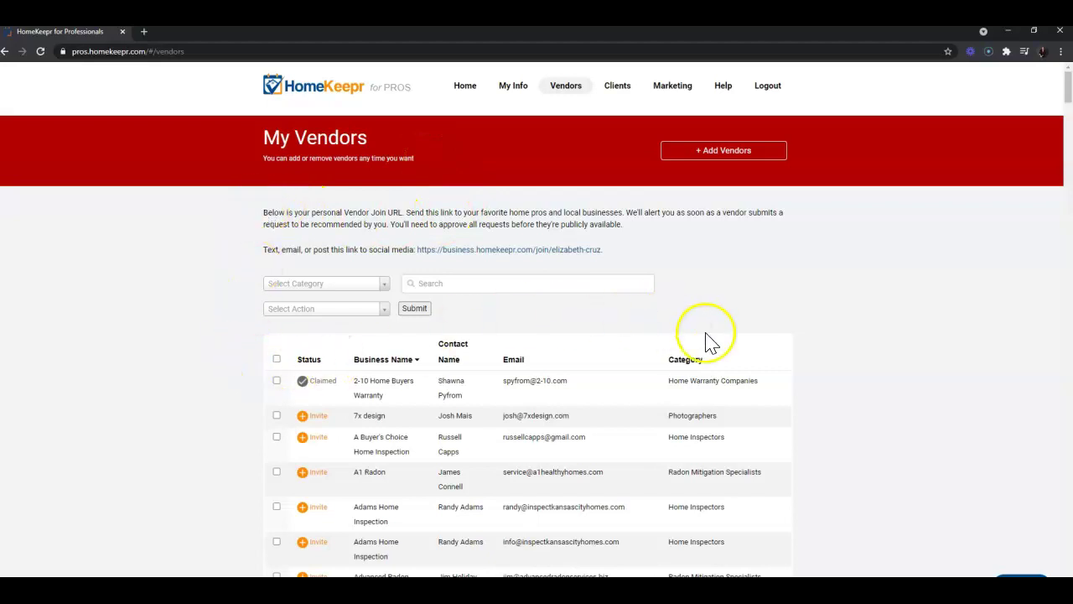
scroll(684, 477, "down", 2)
scroll(678, 479, "down", 8)
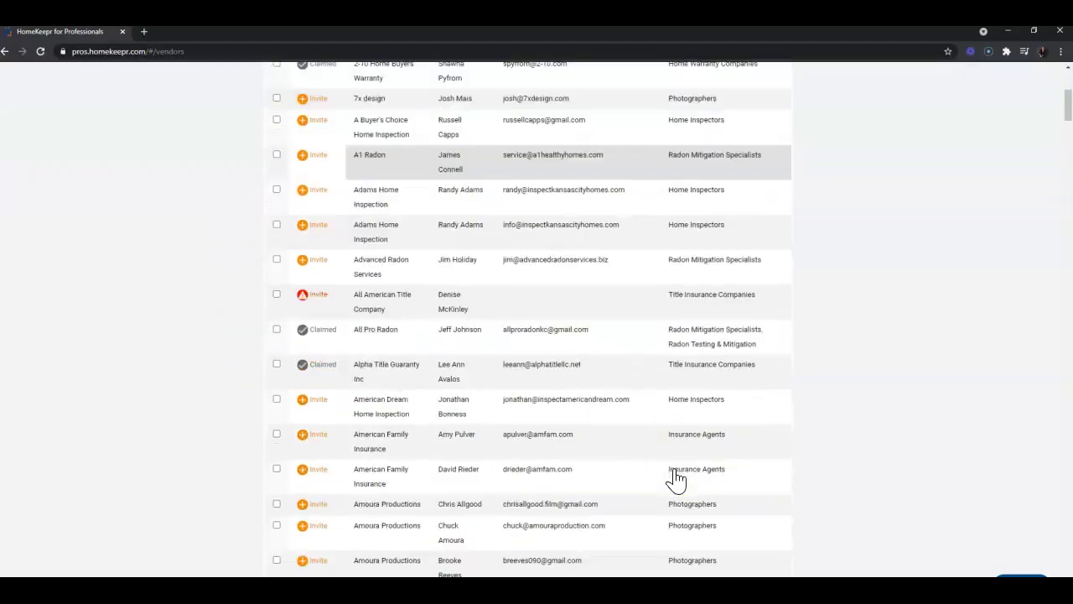
scroll(678, 480, "down", 3)
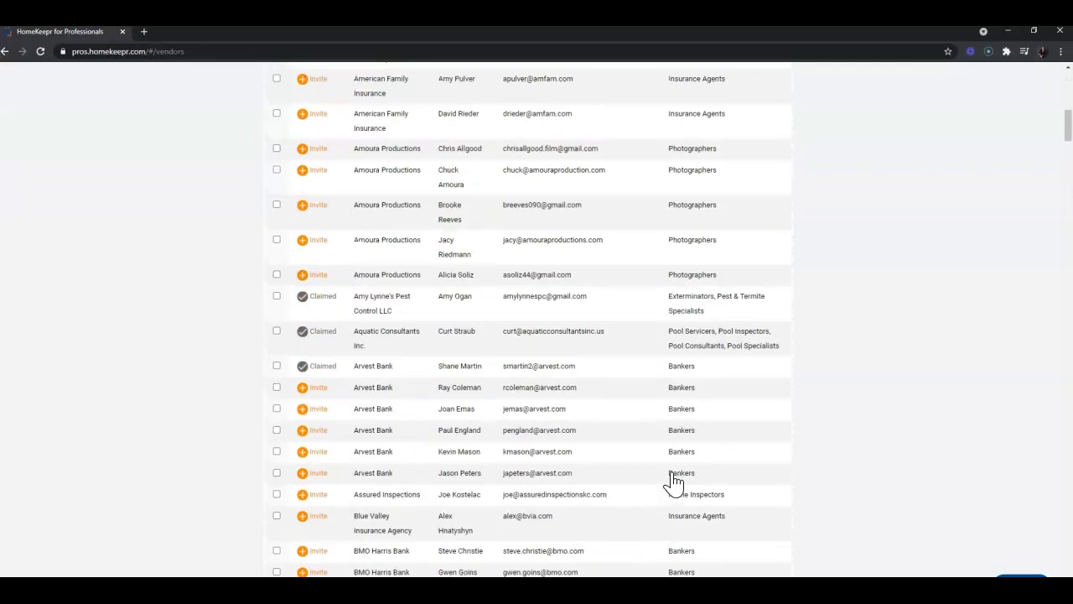
scroll(676, 480, "up", 13)
Open the 2-10 Home Buyers Warranty public profile and scroll through its service areas.
left_click(627, 393)
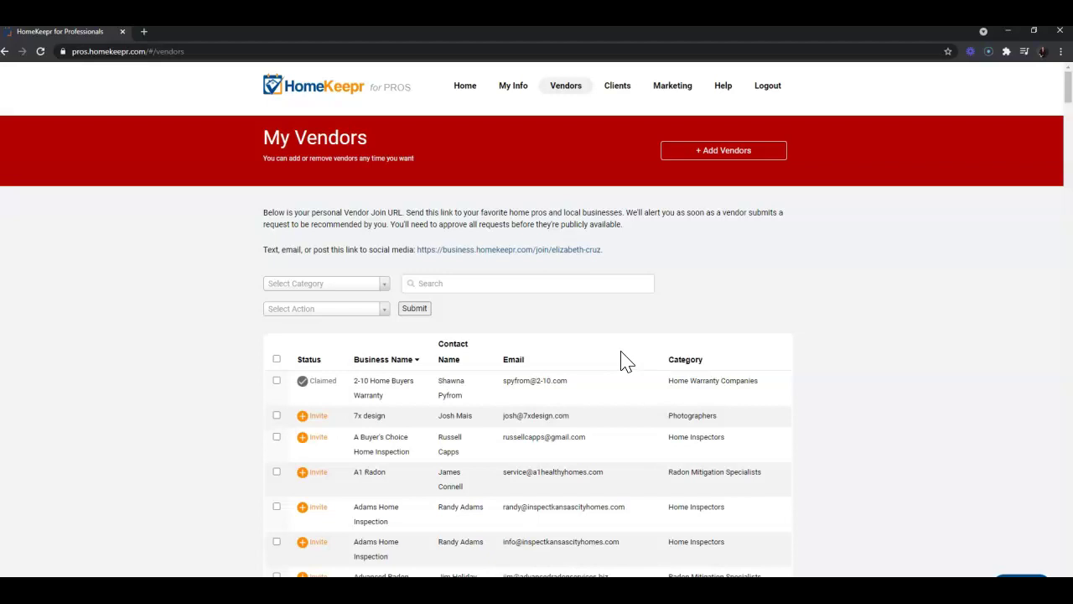
scroll(625, 360, "down", 3)
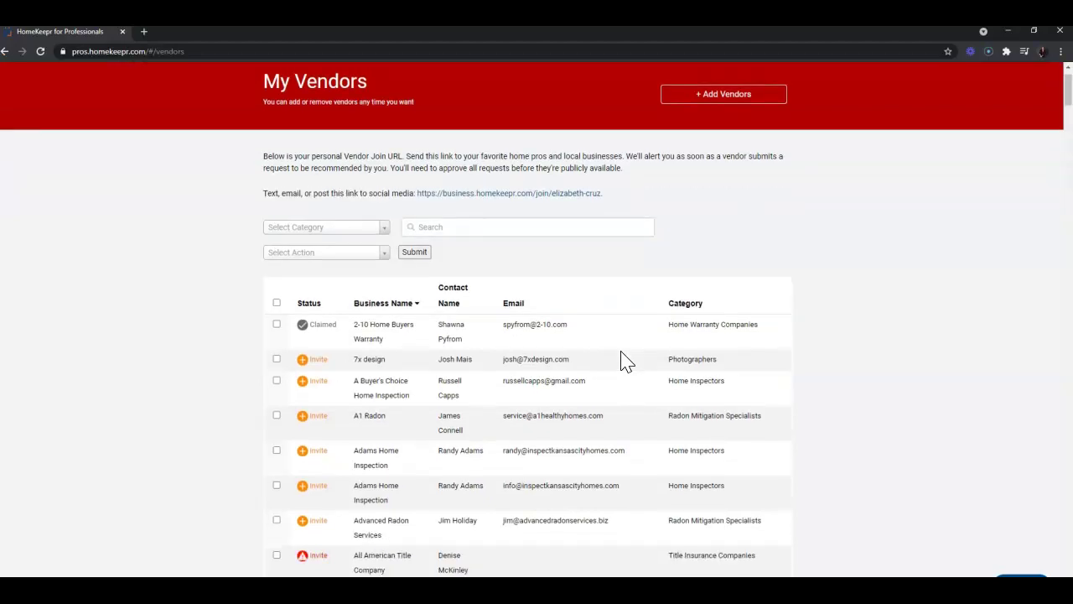
scroll(625, 361, "down", 12)
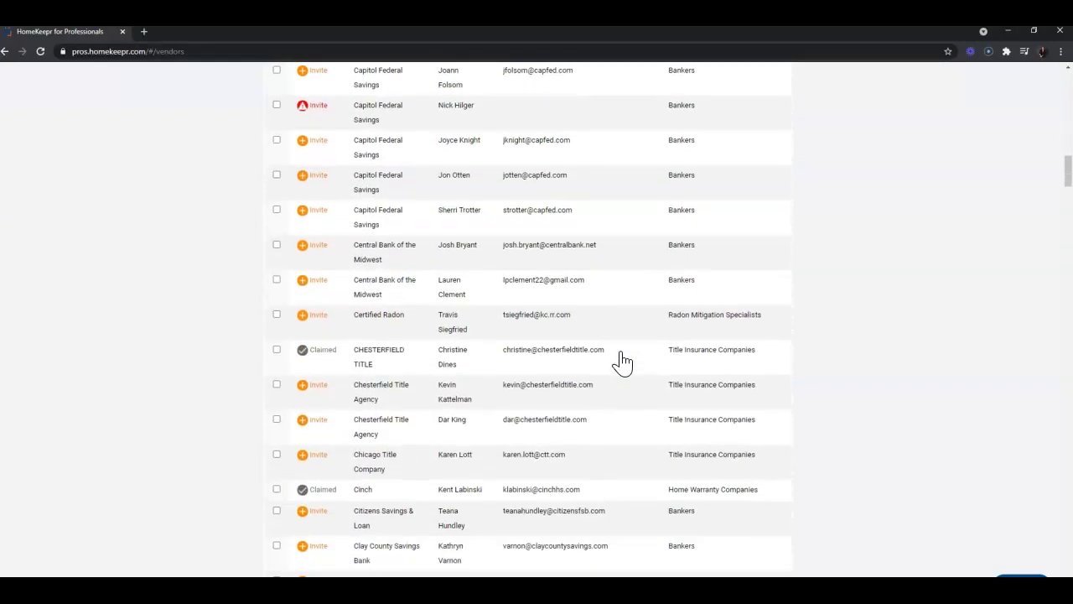
scroll(623, 361, "down", 4)
left_click_drag(1062, 170, 1062, 65)
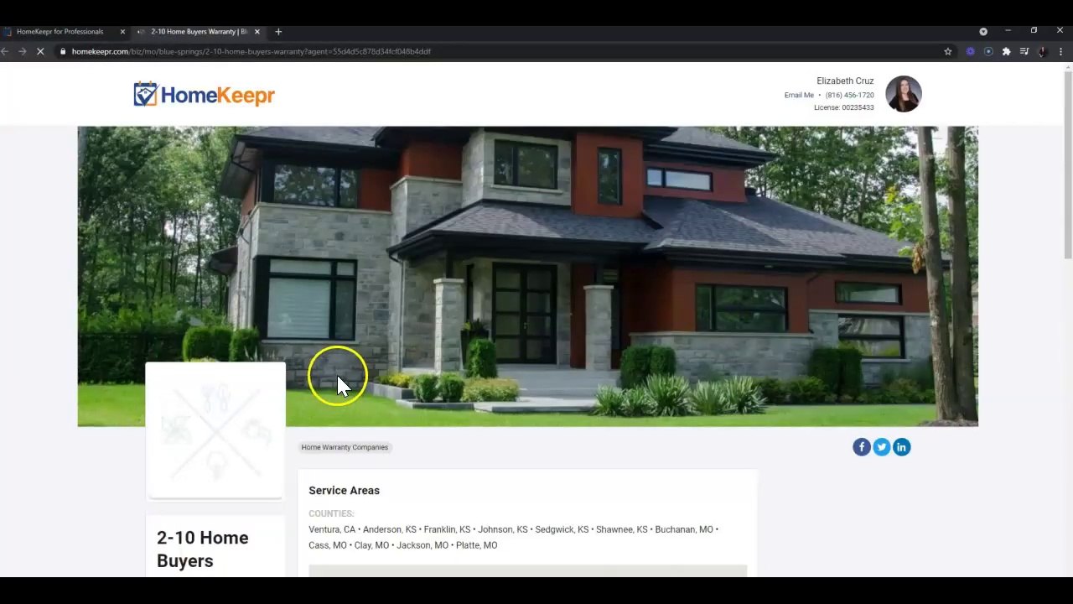
scroll(344, 369, "down", 2)
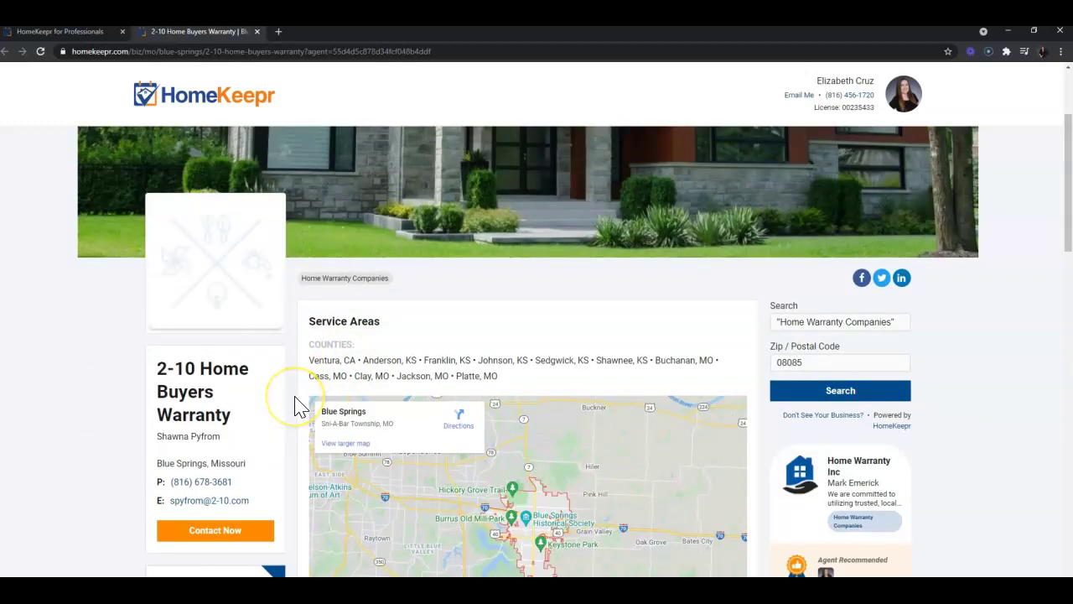
scroll(295, 406, "down", 3)
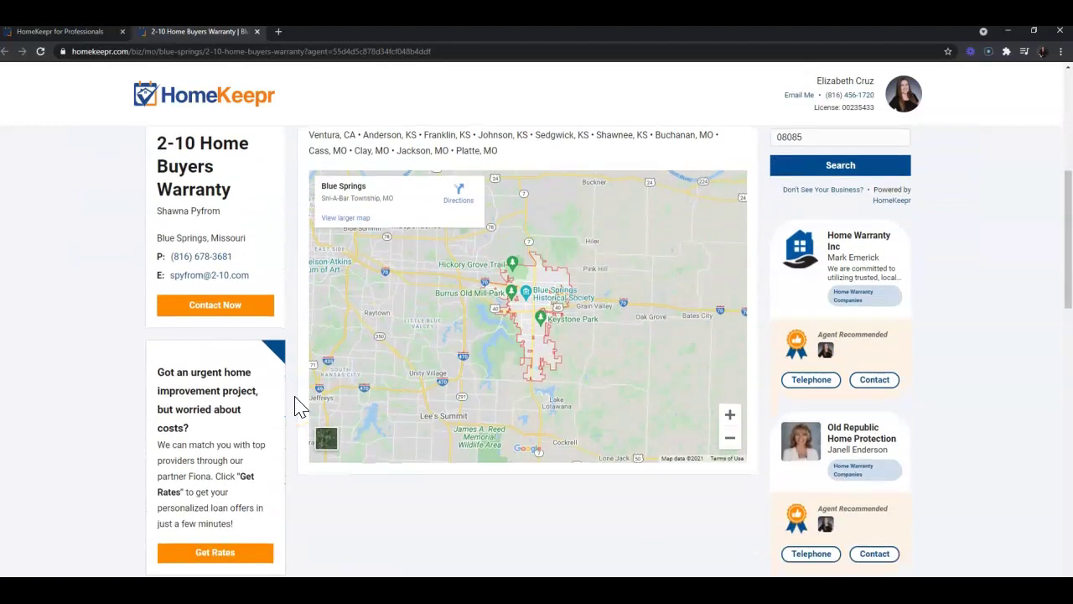
scroll(295, 405, "down", 3)
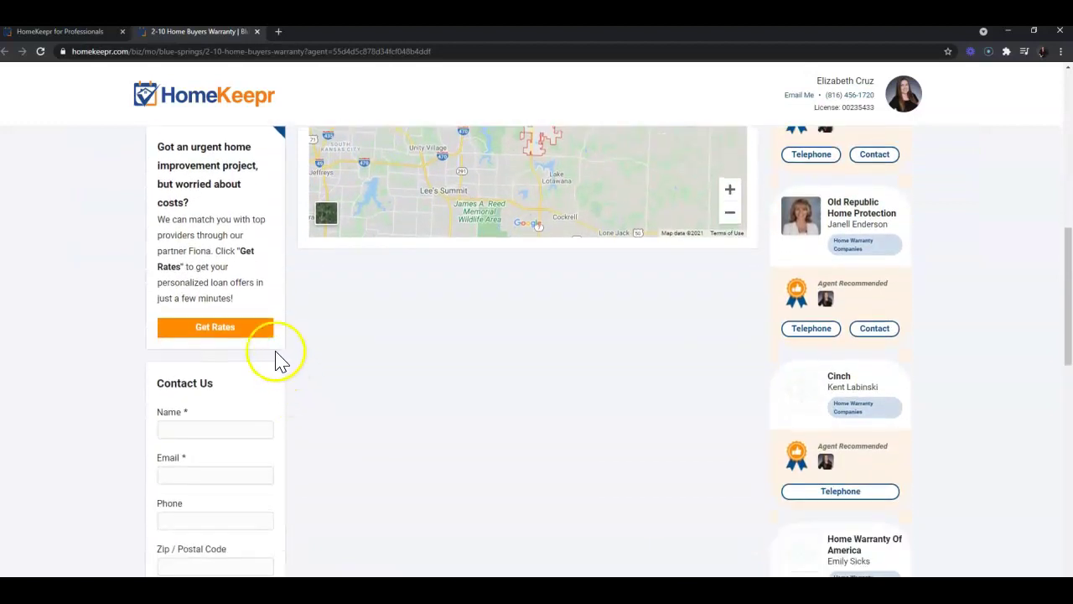
left_click(256, 31)
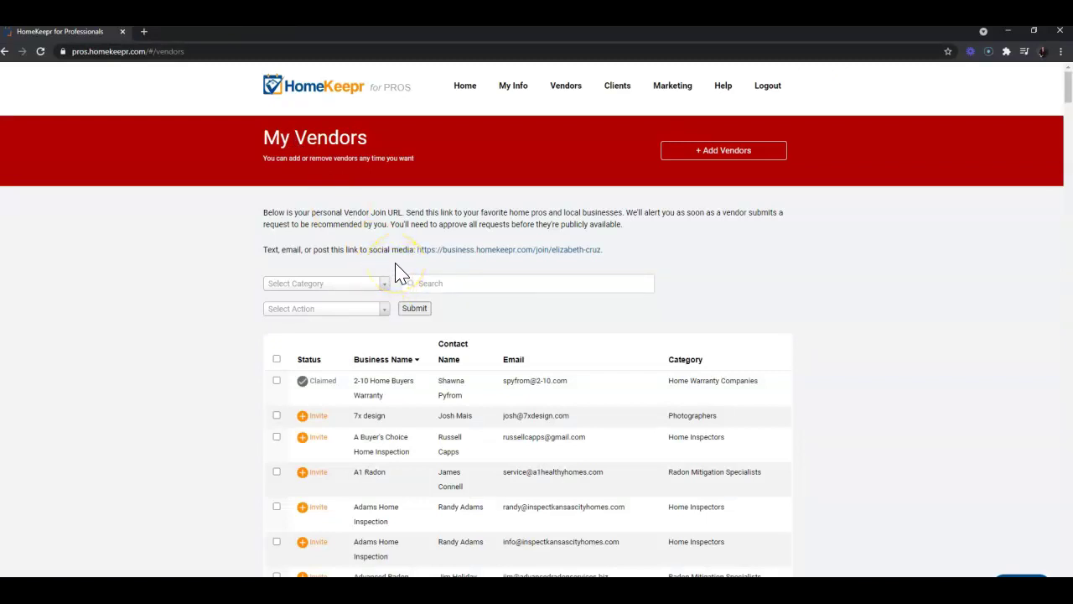
Start a new vendor and browse the list of vendor categories.
left_click(776, 155)
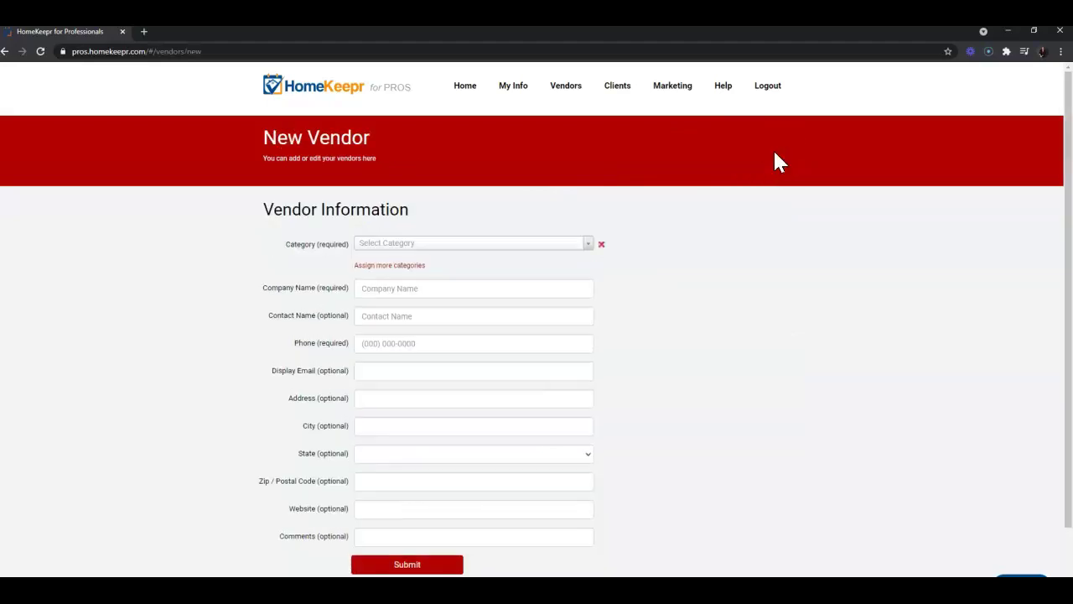
scroll(775, 155, "down", 1)
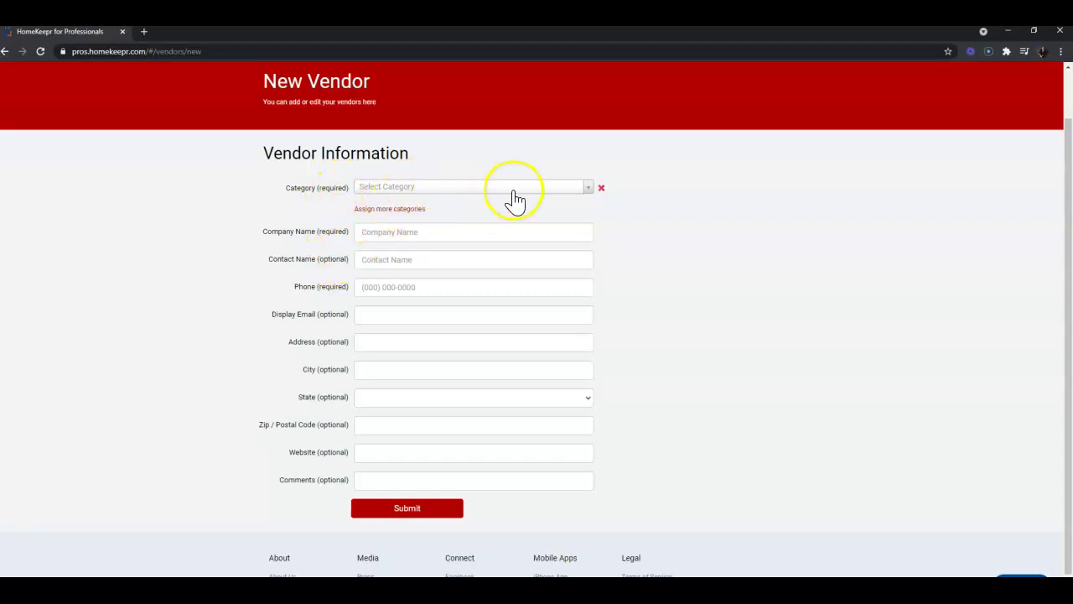
left_click(556, 190)
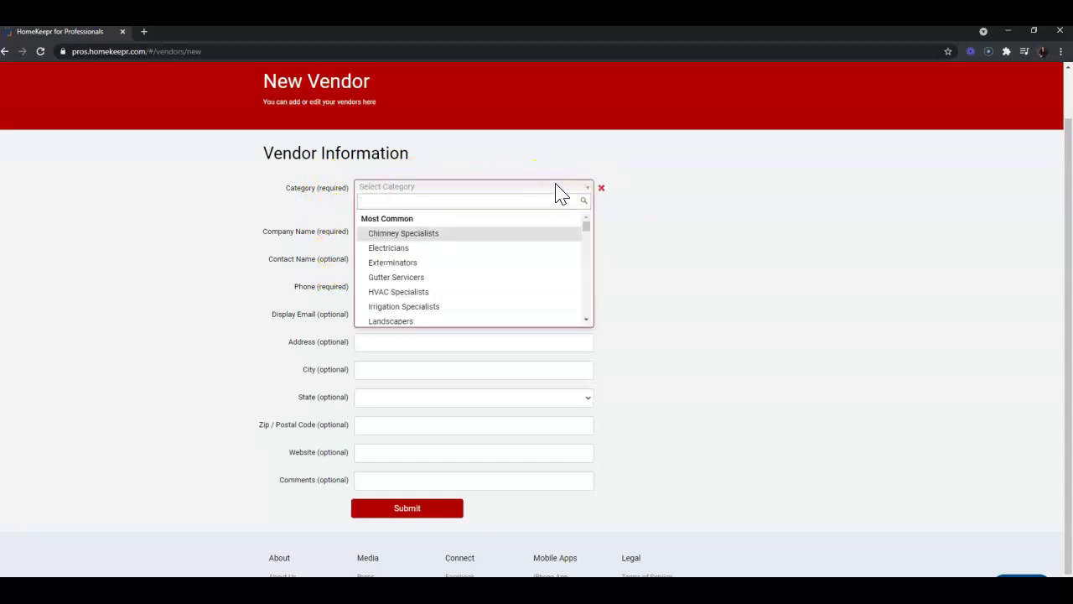
scroll(534, 260, "down", 1)
scroll(533, 265, "down", 10)
scroll(533, 264, "down", 2)
scroll(533, 265, "up", 8)
scroll(535, 263, "up", 6)
Search categories for 'lawn', 'paint' and 'dry', then choose Dry Cleaners.
left_click(496, 197)
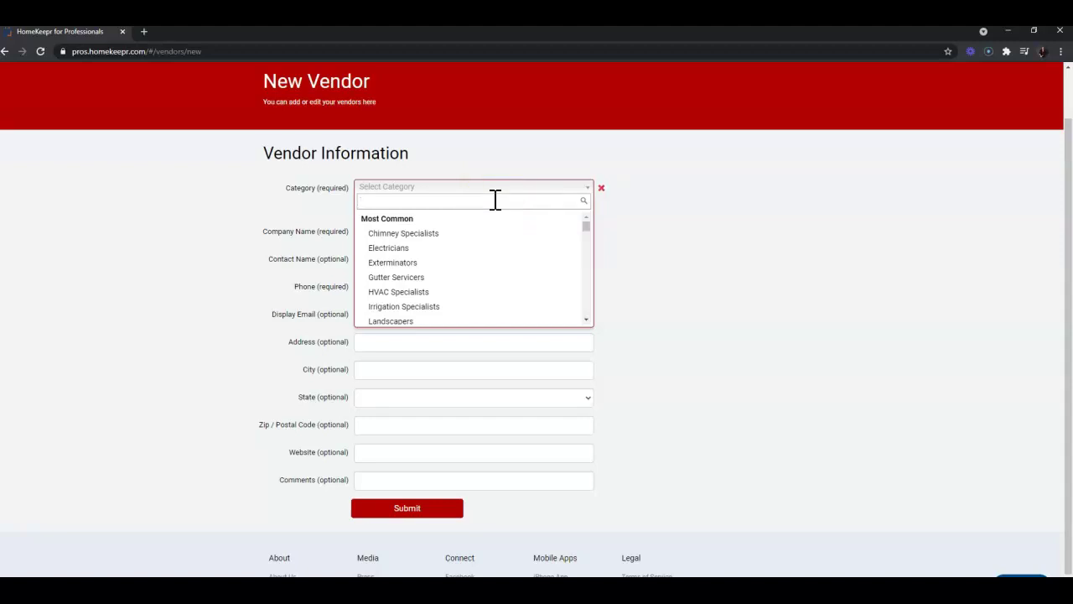
type("land")
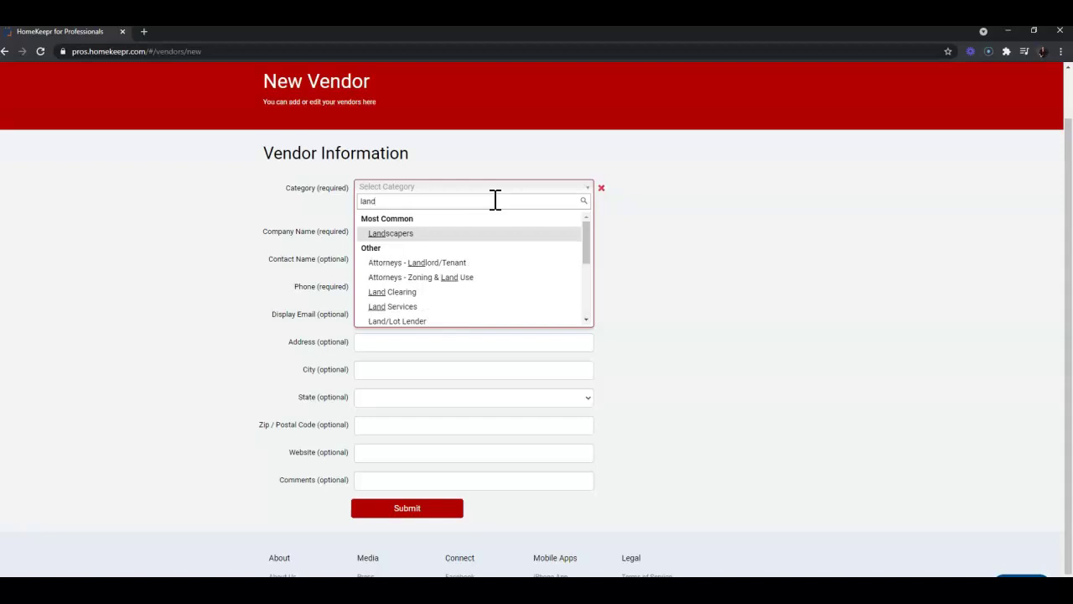
key("BackSpace")
key("BackSpace")
type("wn")
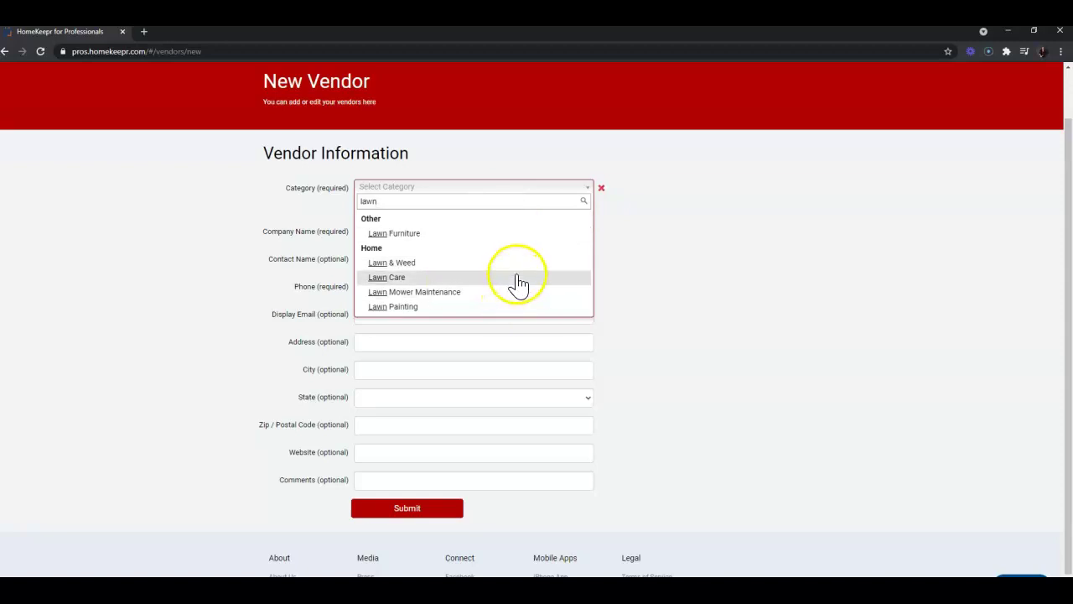
key("BackSpace")
key("BackSpace")
key("BackSpace")
key("BackSpace")
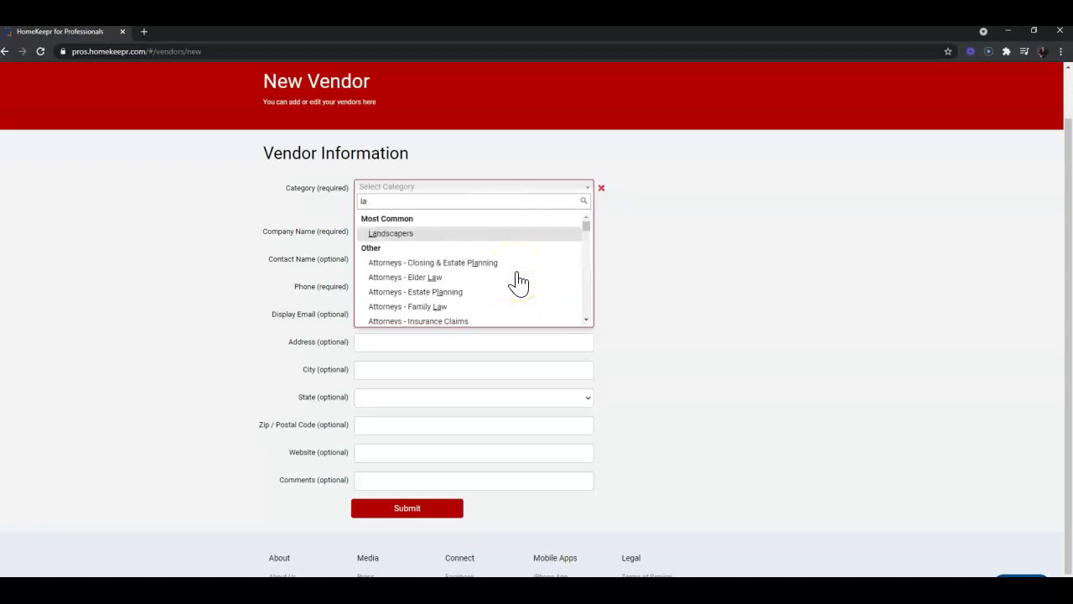
type("paint")
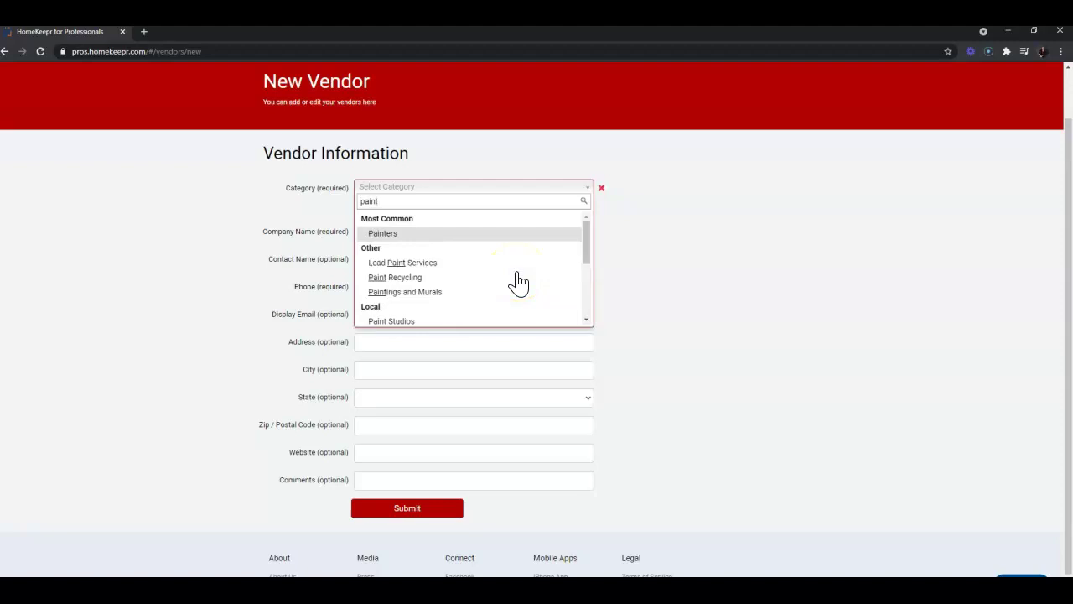
key("BackSpace")
key("BackSpace")
key("BackSpace")
key("BackSpace")
key("BackSpace")
type("dry")
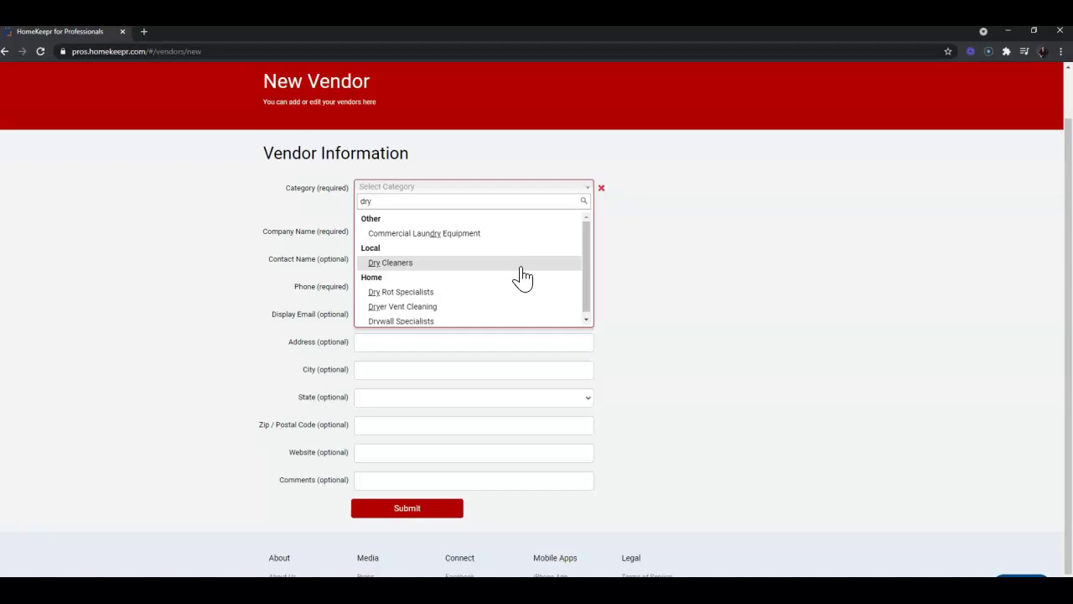
left_click(522, 277)
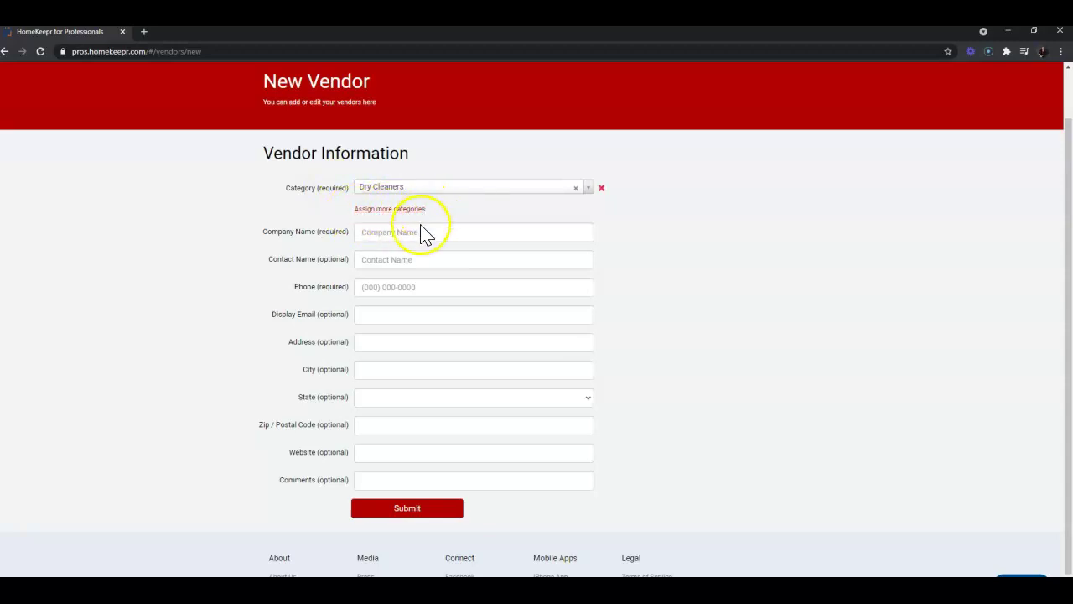
Enter 'ABC Dry Cleaning' as company name plus the vendor's phone number, leaving optional fields blank.
left_click(427, 231)
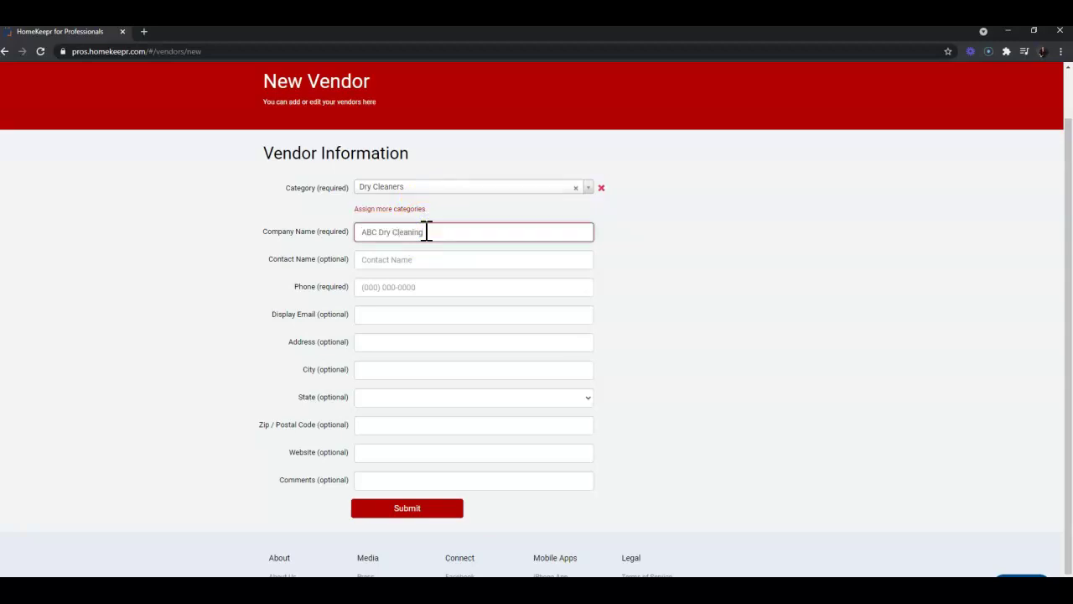
key("Tab")
key("Tab")
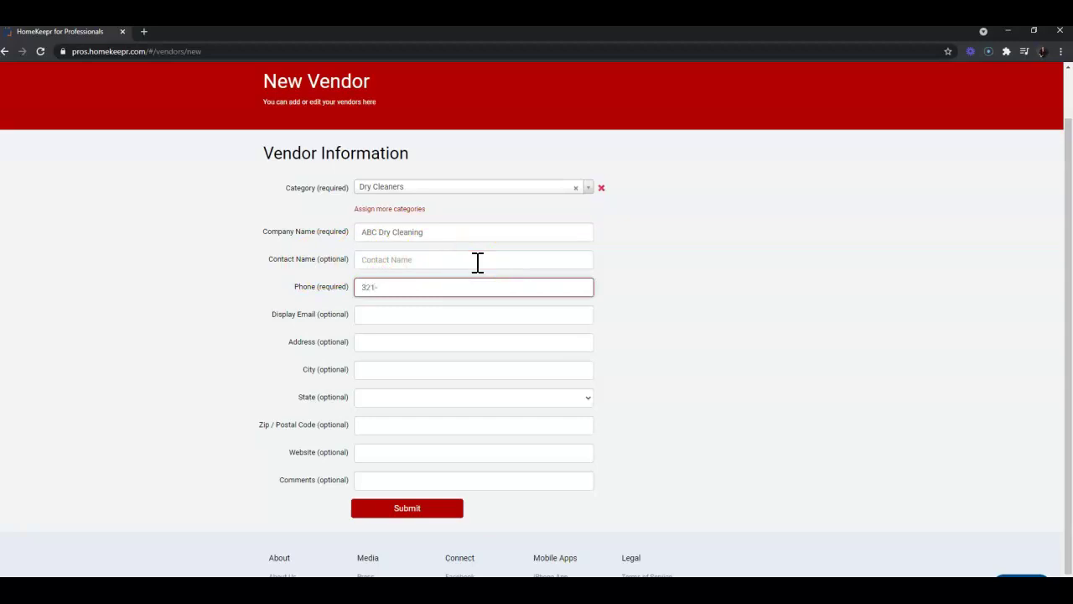
key("Tab")
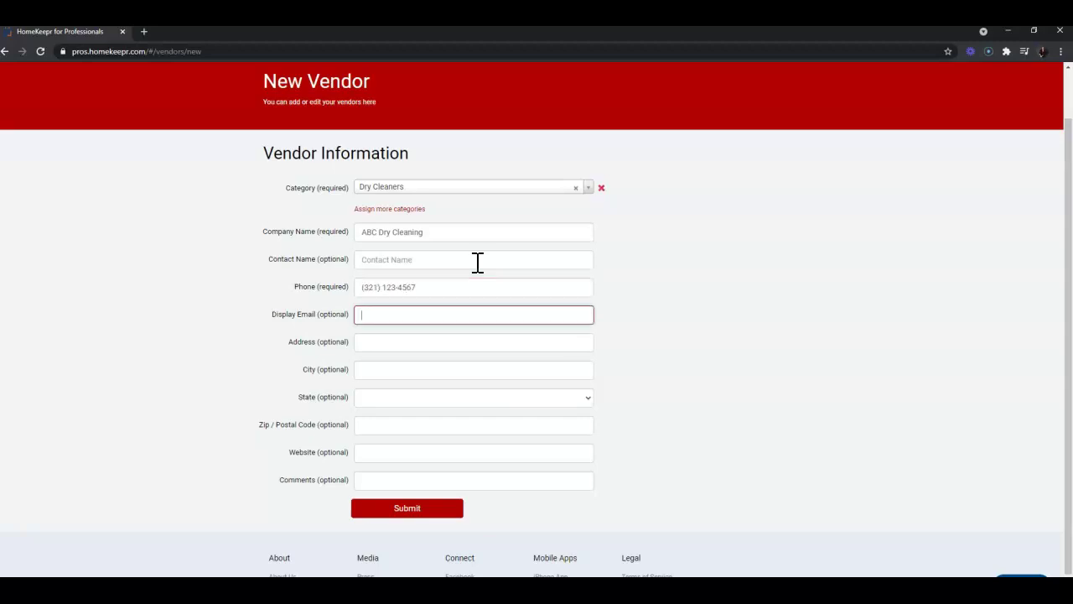
key("Tab")
key("Tab")
key("Tab")
key("Tab")
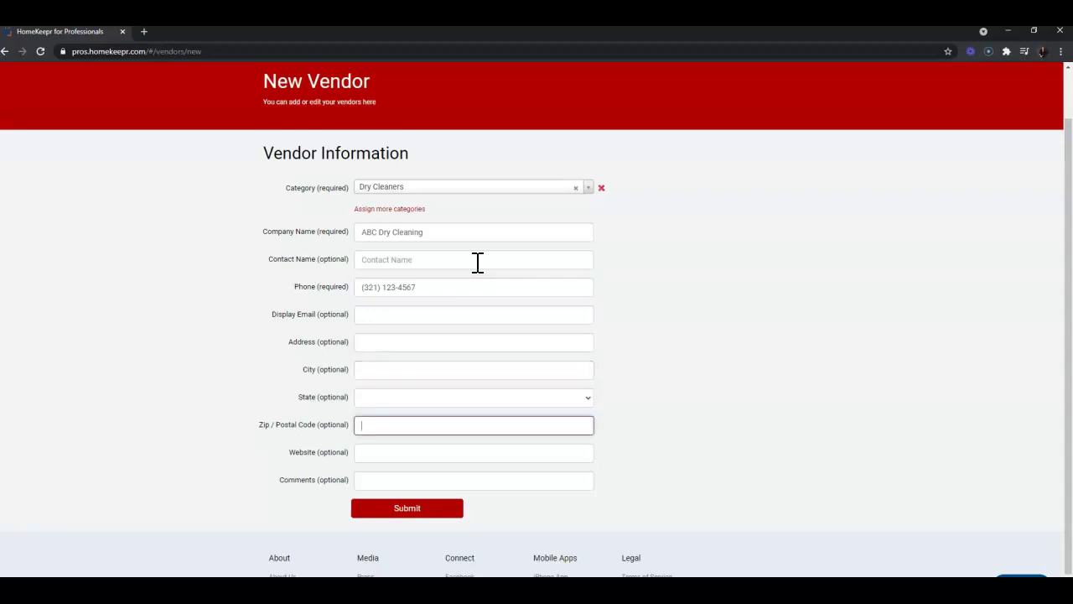
key("Tab")
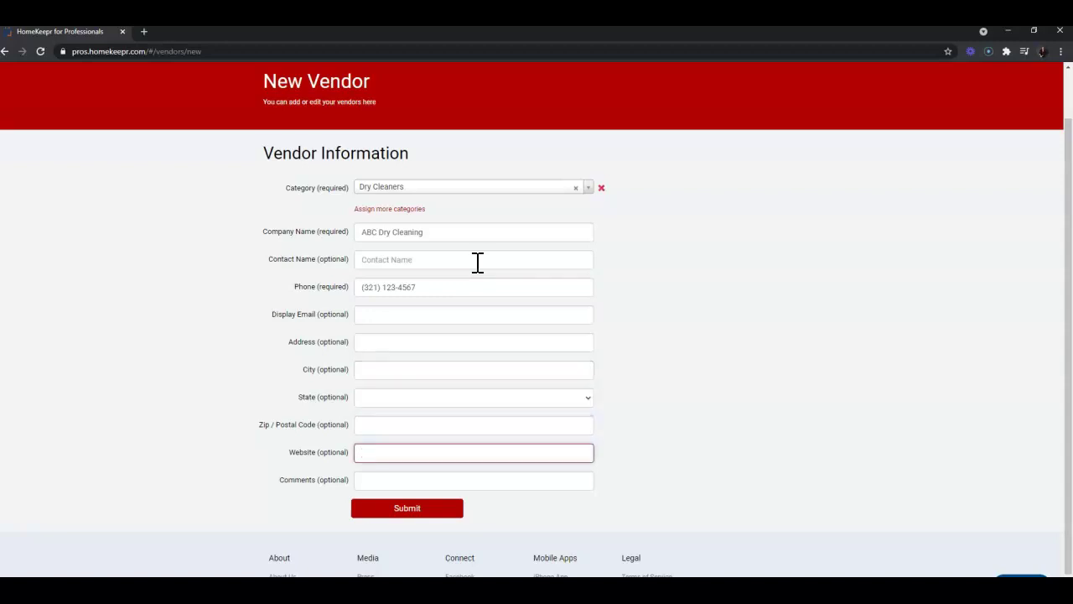
key("Tab")
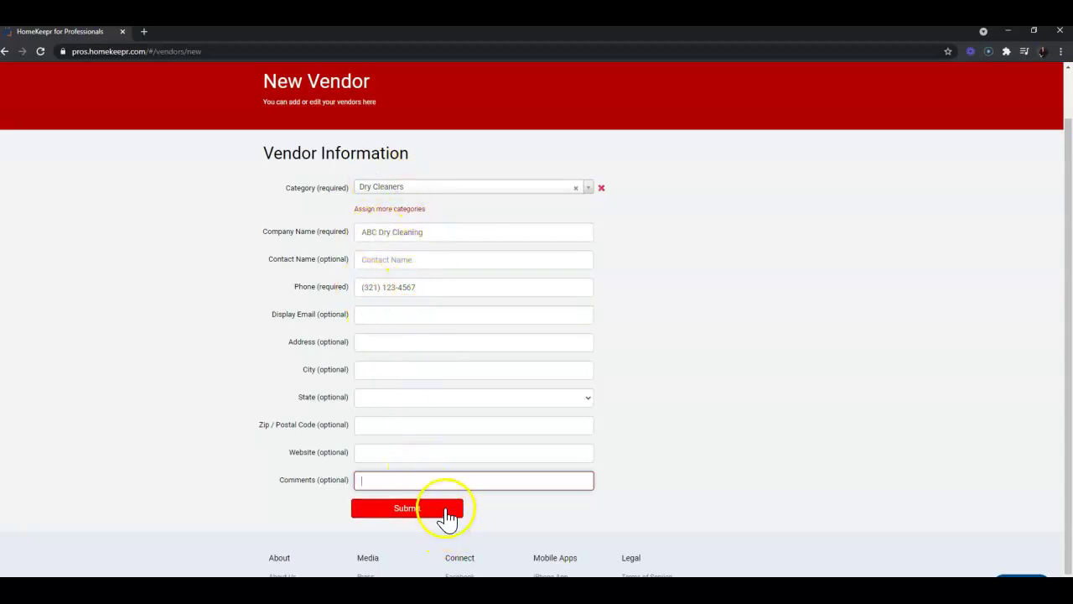
scroll(448, 519, "up", 1)
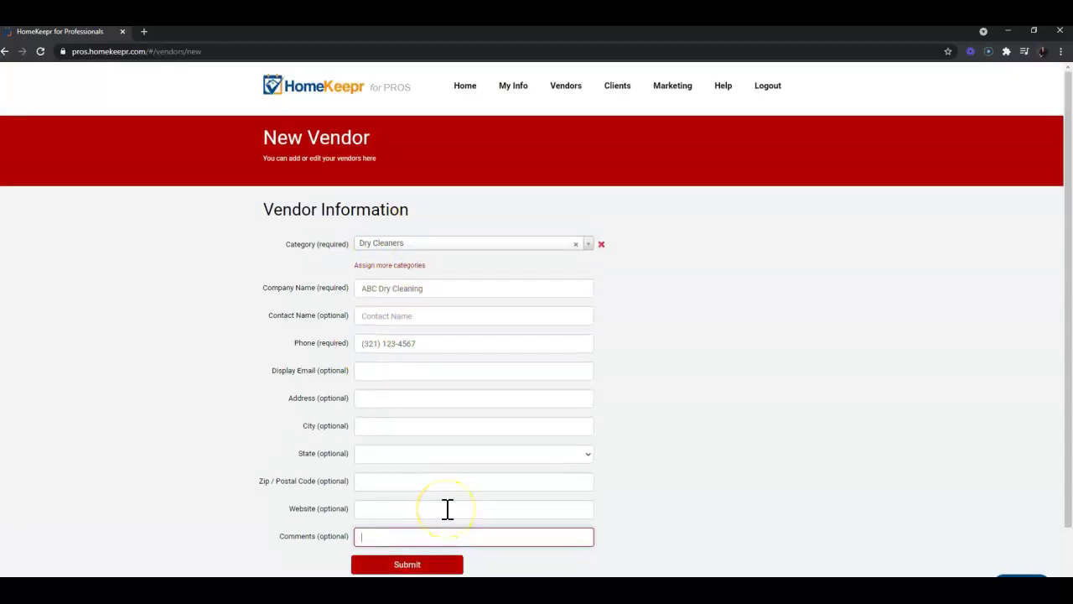
Submit the ABC Dry Cleaning vendor and return to the My Vendors list.
left_click(455, 563)
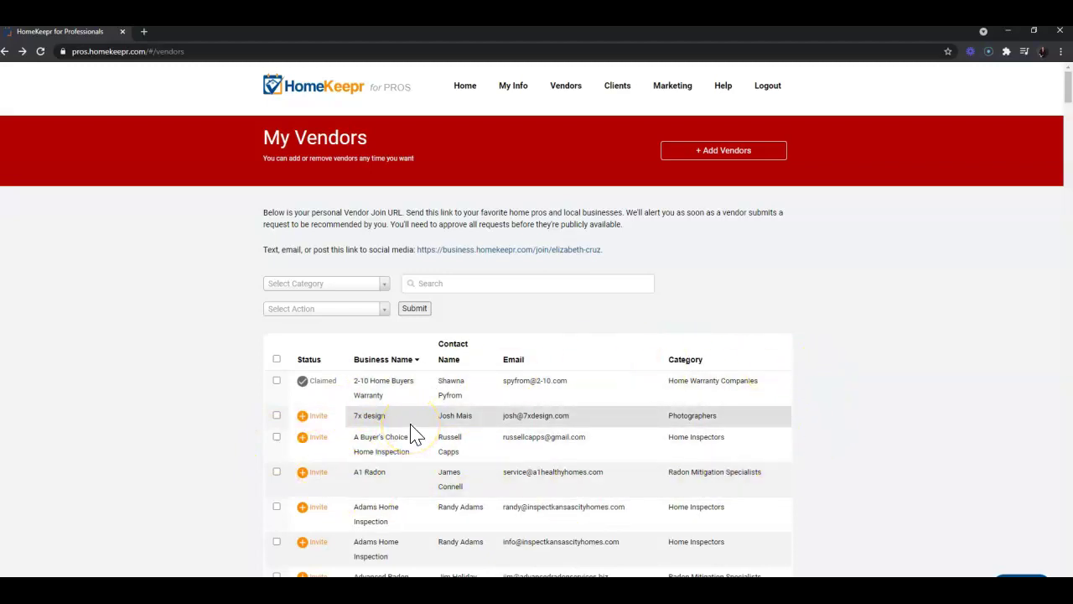
left_click(414, 308)
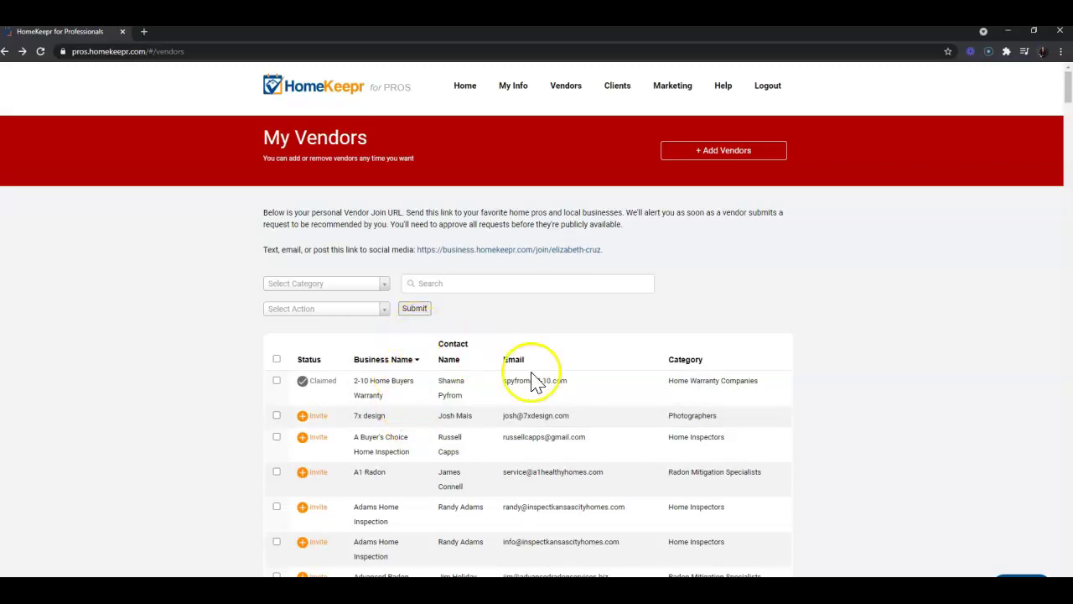
scroll(549, 382, "down", 2)
scroll(567, 383, "up", 2)
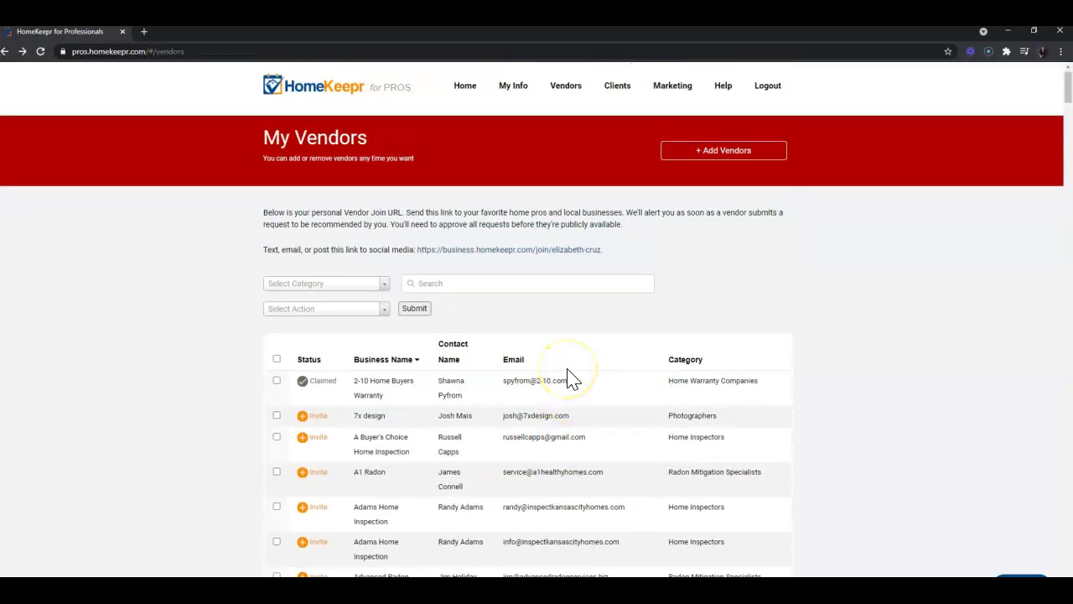
left_click(426, 283)
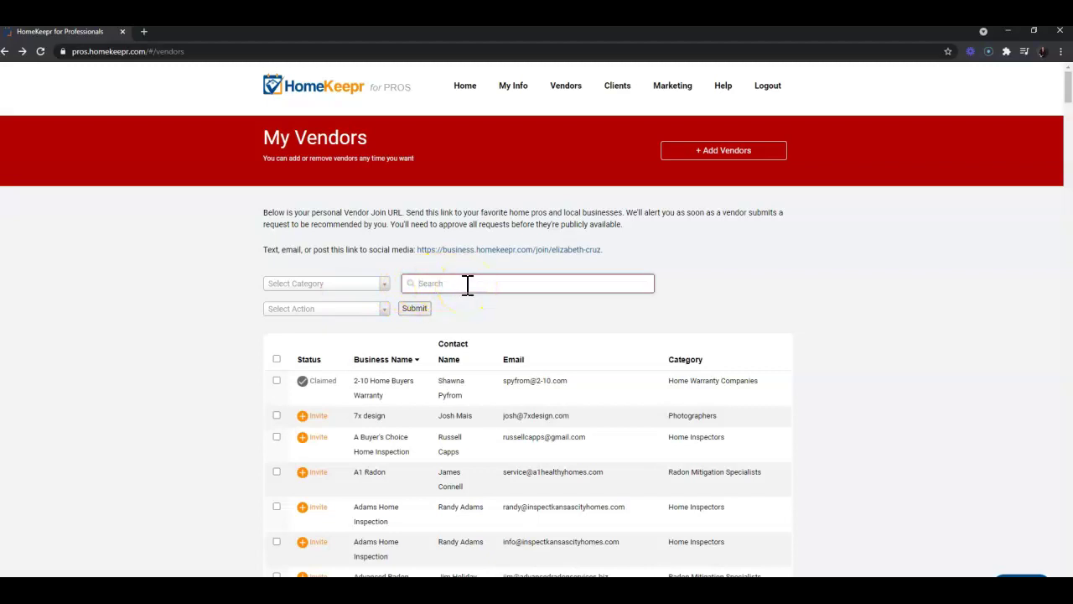
left_click(385, 284)
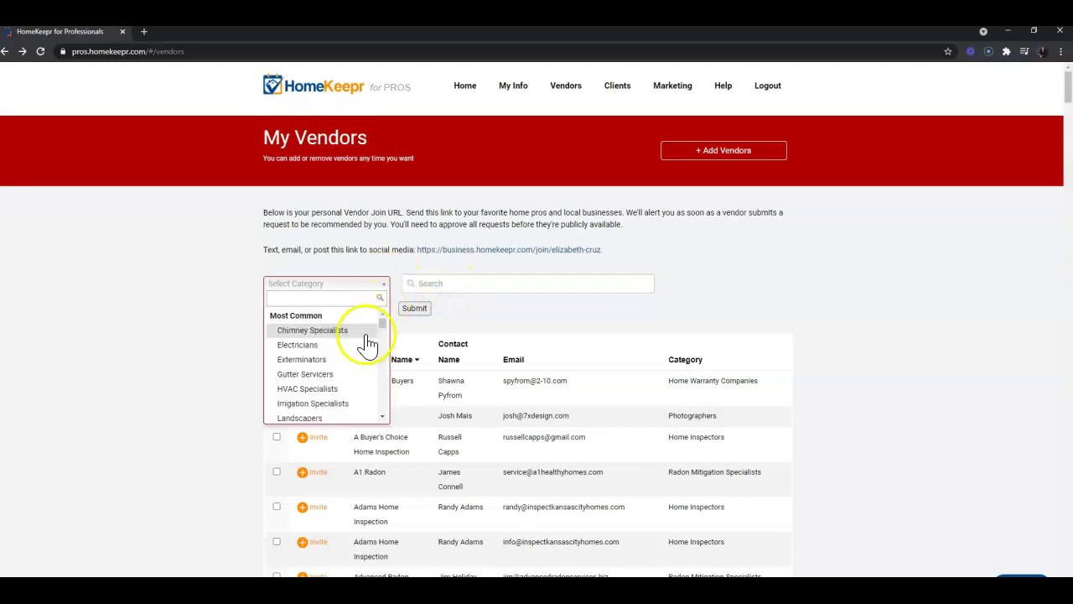
left_click(358, 345)
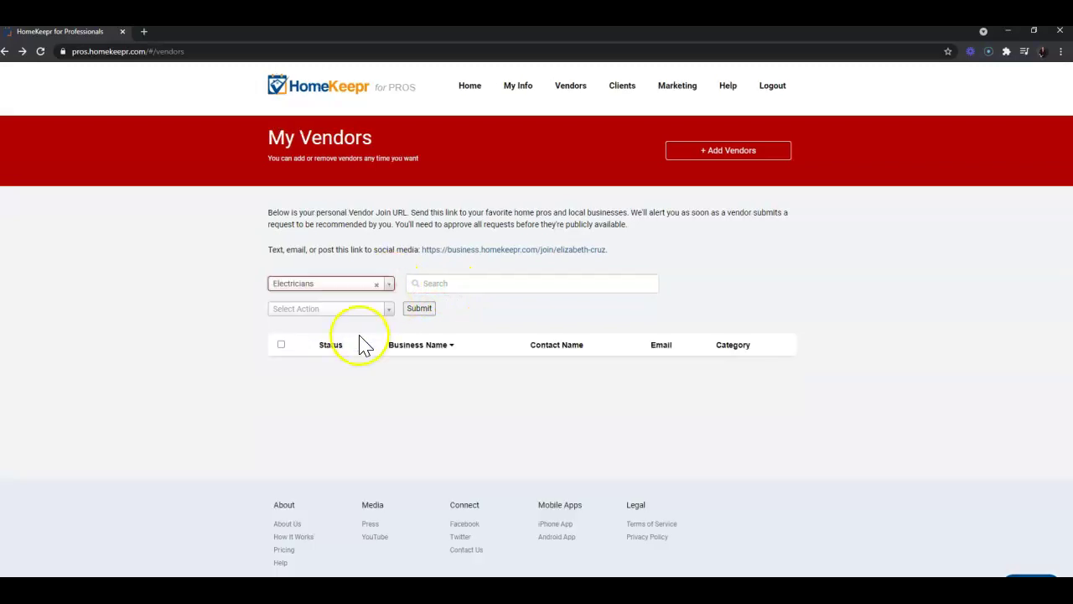
left_click(378, 285)
left_click(385, 309)
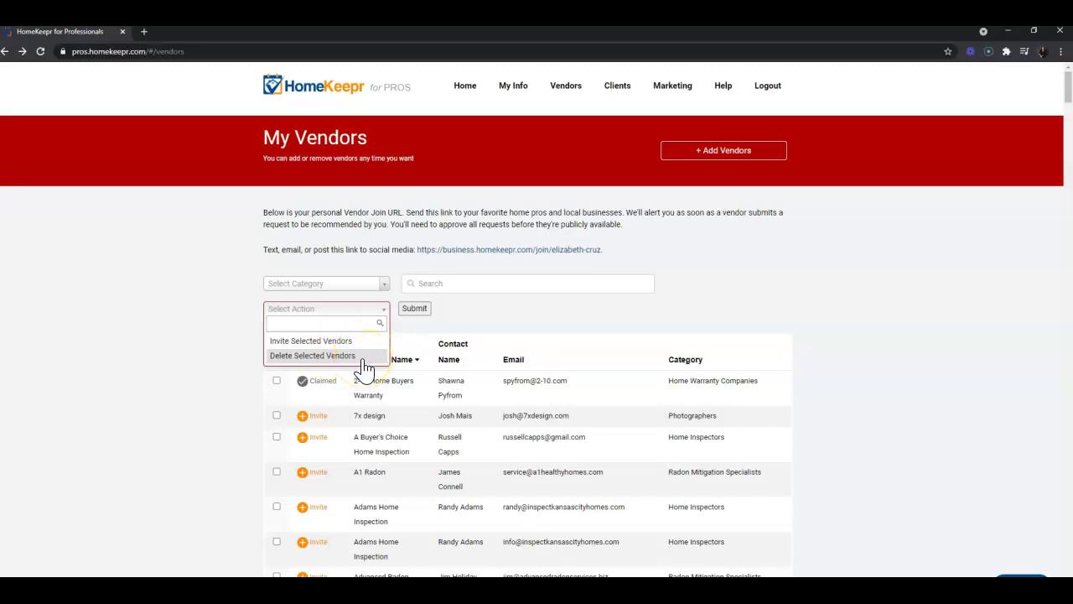
left_click(450, 343)
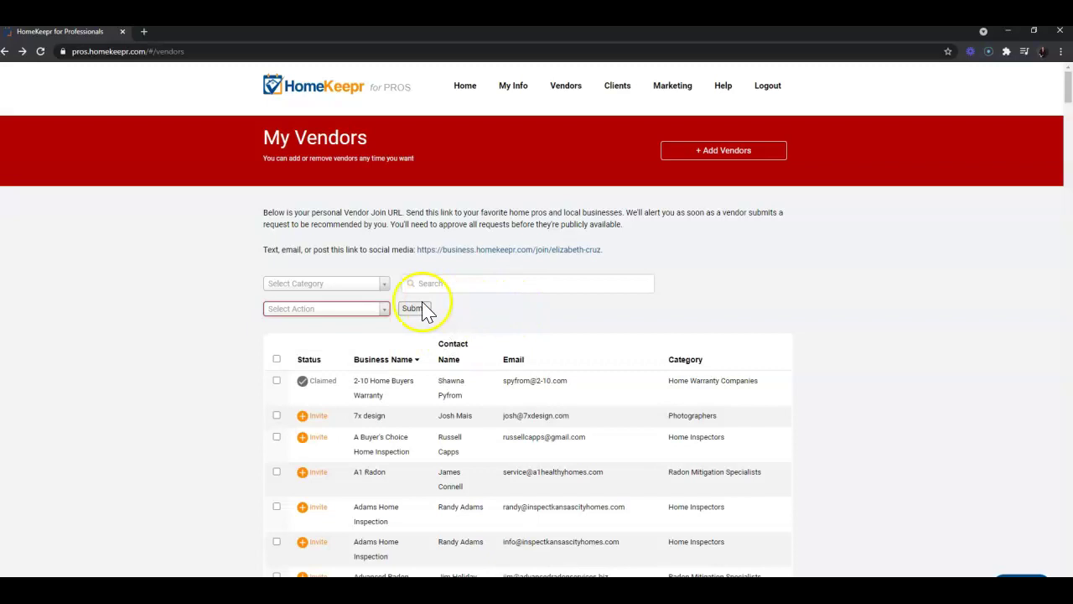
left_click(408, 420)
left_click(812, 434)
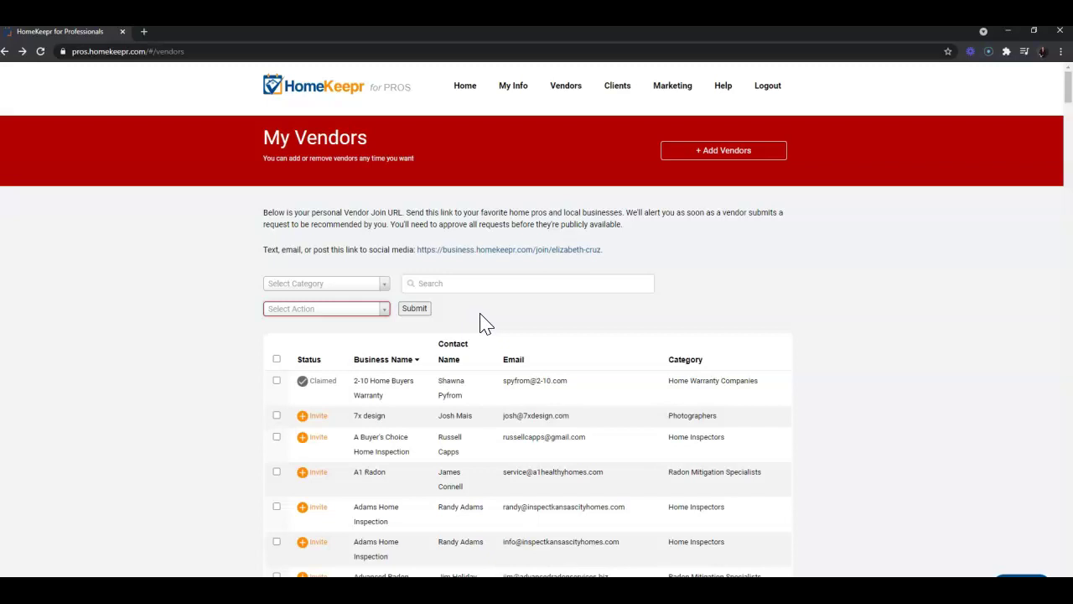
left_click(316, 426)
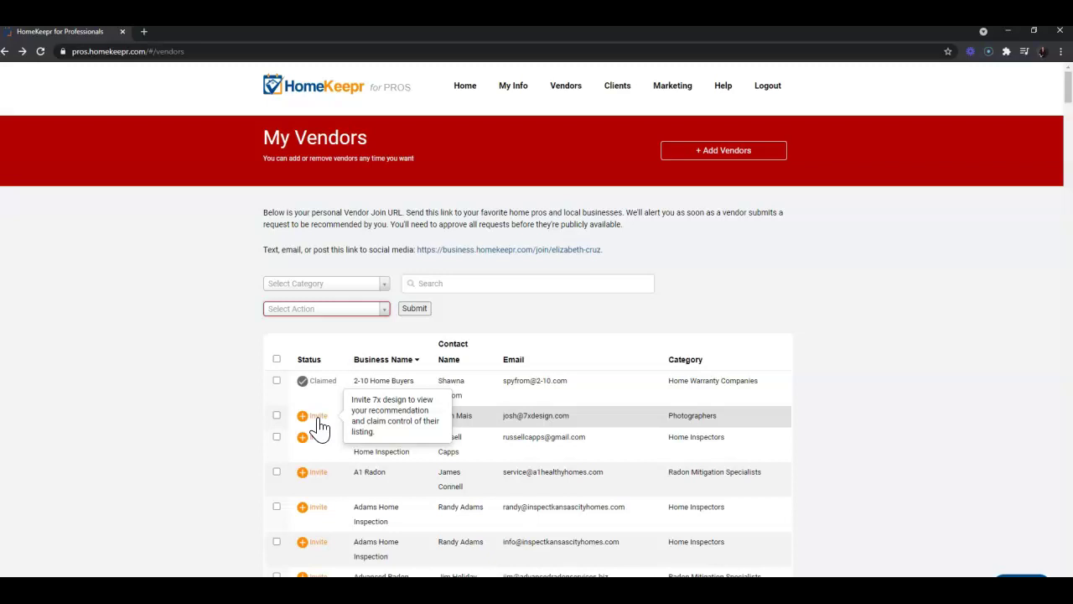
Copy the Vendor Join URL link address to the clipboard.
right_click(488, 252)
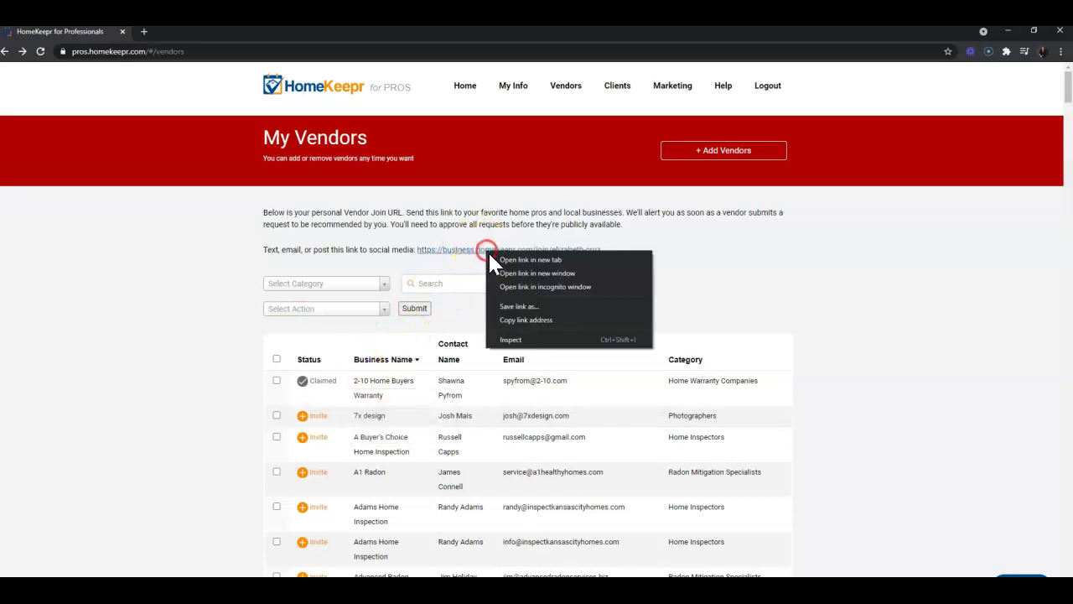
left_click(545, 322)
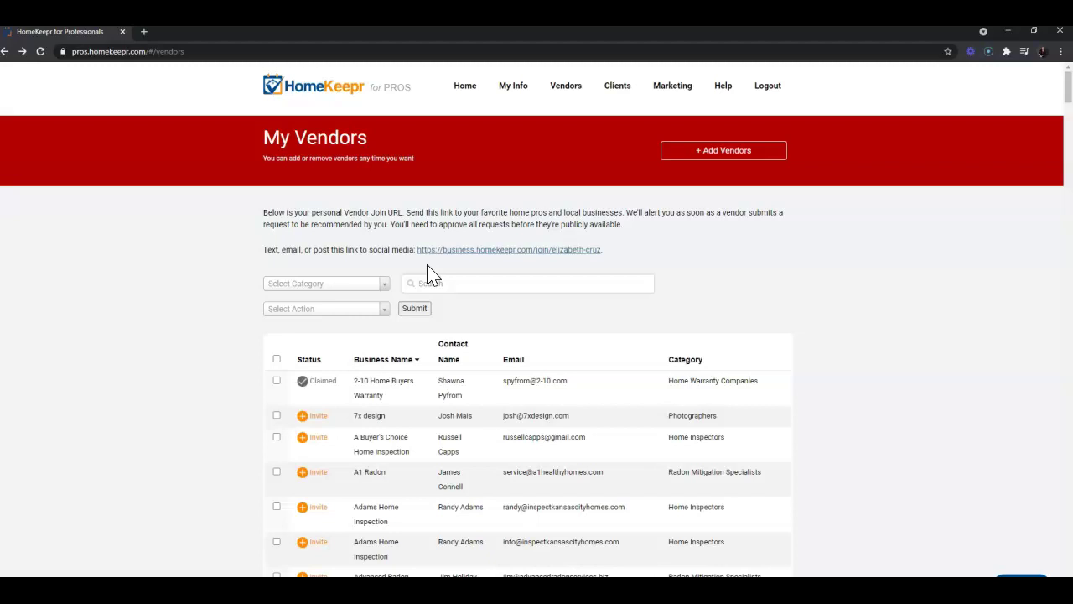
Switch to the 'How do I add vendors?' help article tab.
scroll(838, 359, "down", 20)
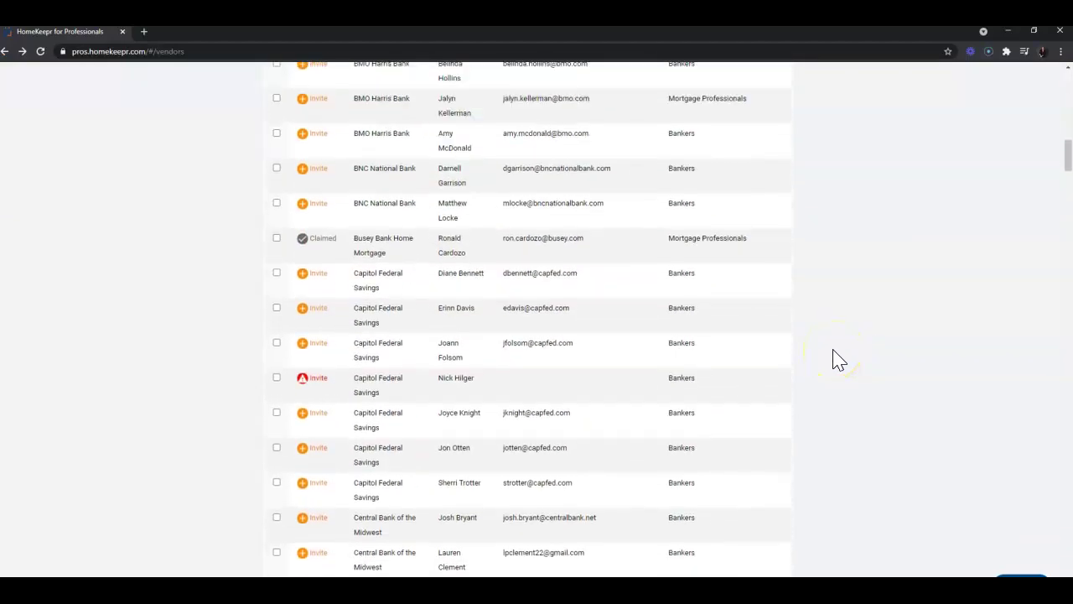
scroll(838, 359, "up", 20)
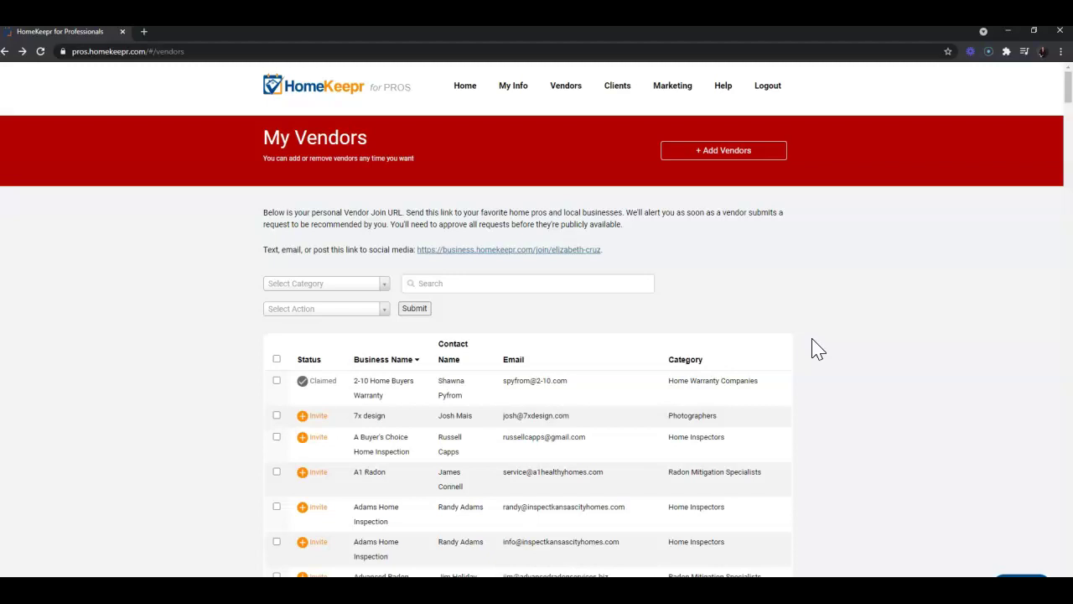
left_click(201, 31)
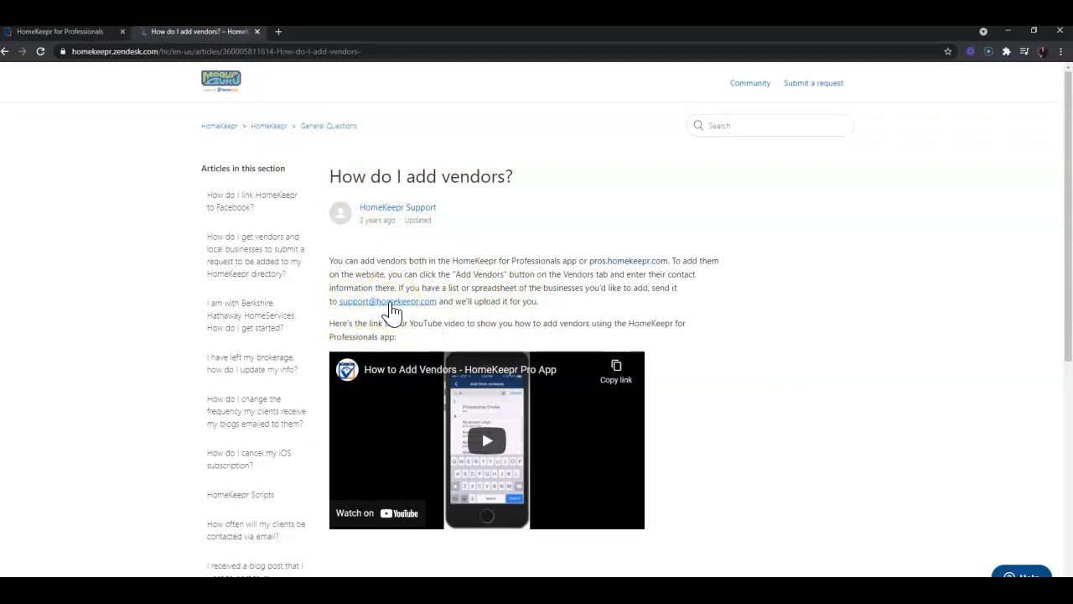
left_click(426, 310)
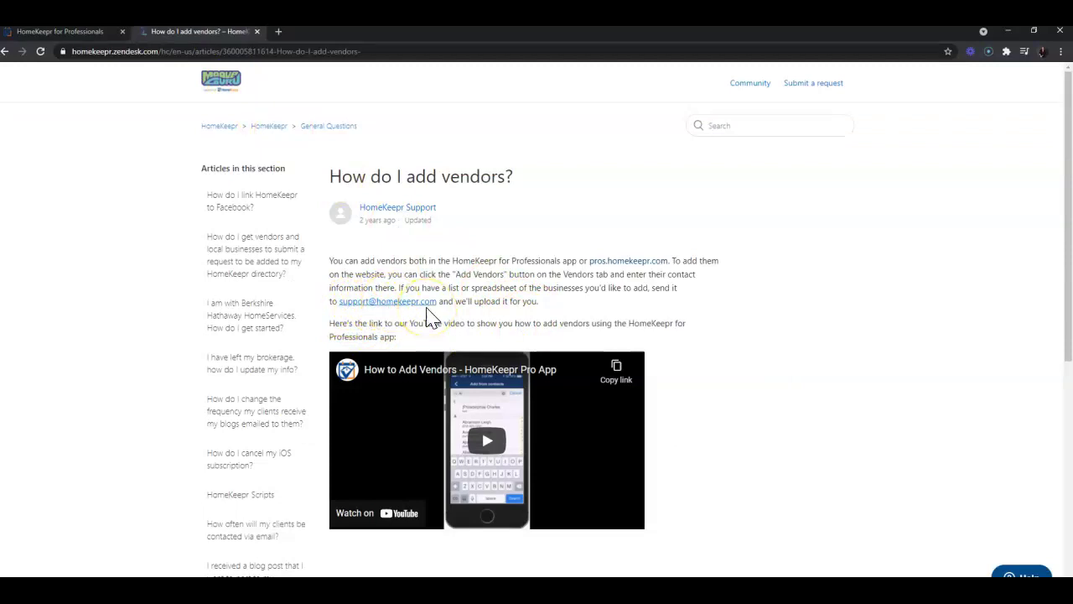